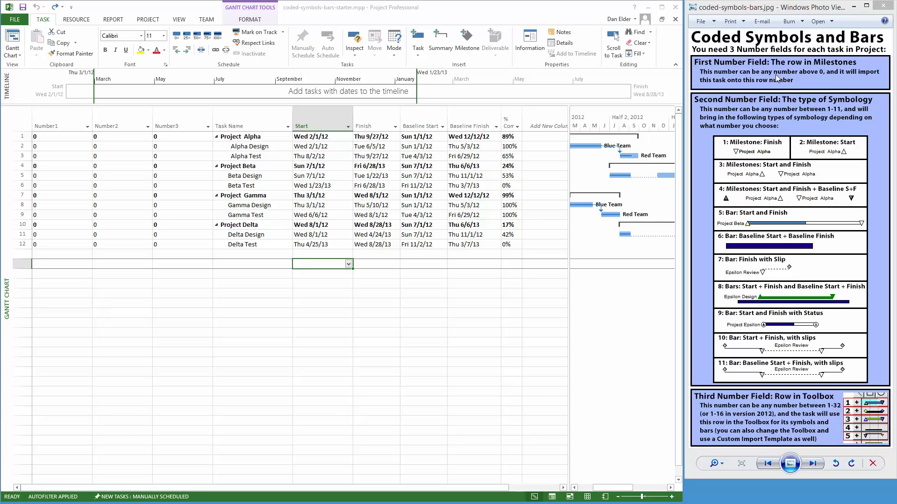
Set the Number1 value to 1 for Alpha Design and 2 for Alpha Test.
{"action": "left_click", "coordinate": [50, 147]}
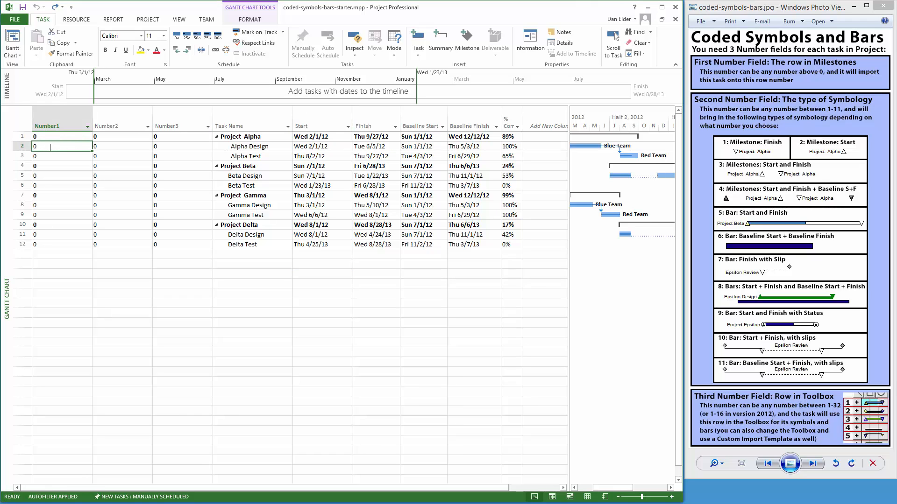
{"action": "type", "text": "1"}
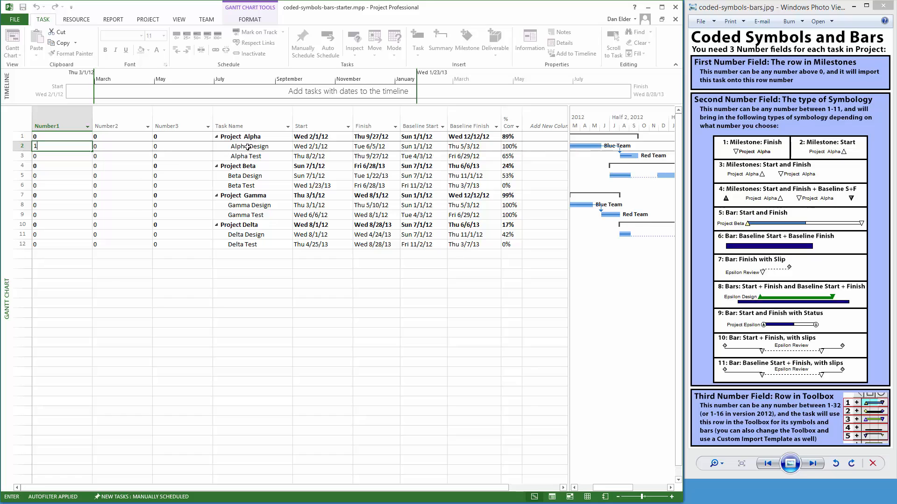
{"action": "left_click", "coordinate": [43, 159]}
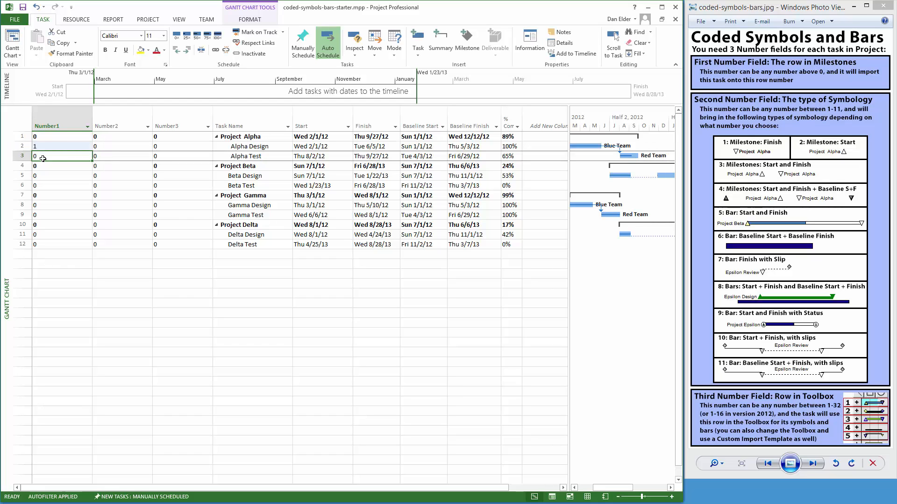
{"action": "type", "text": "2"}
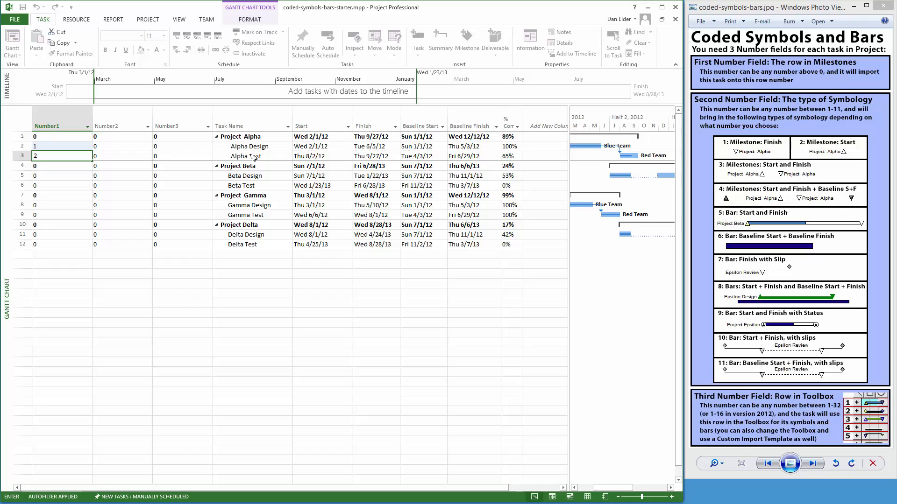
{"action": "key", "text": "Return"}
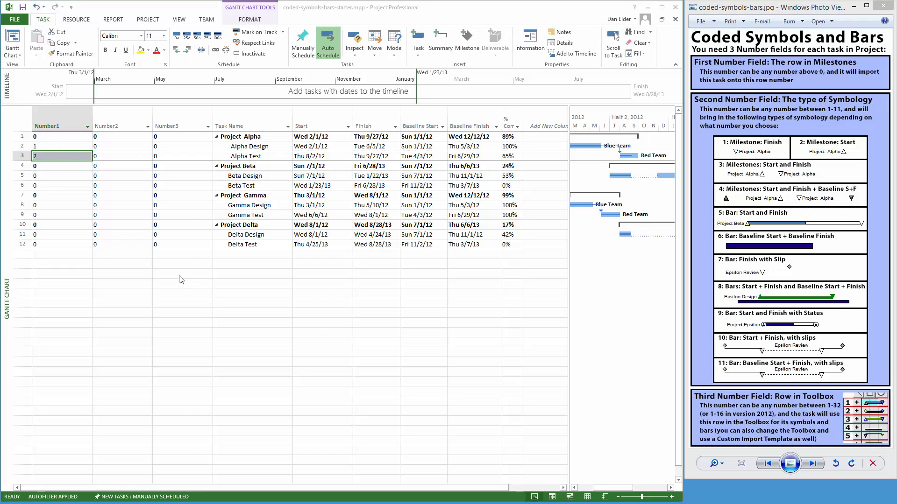
Set the Number2 value to 5 for Alpha Design and 1 for Alpha Test.
{"action": "left_click", "coordinate": [115, 127]}
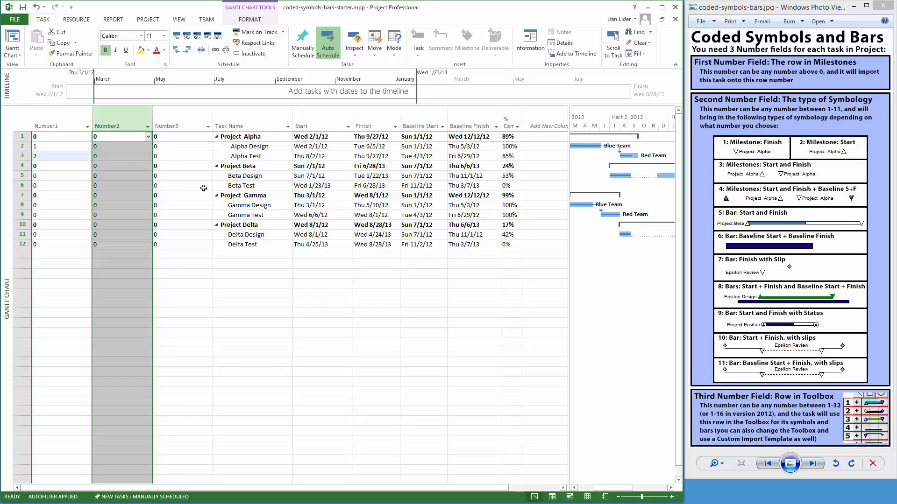
{"action": "left_click", "coordinate": [119, 148]}
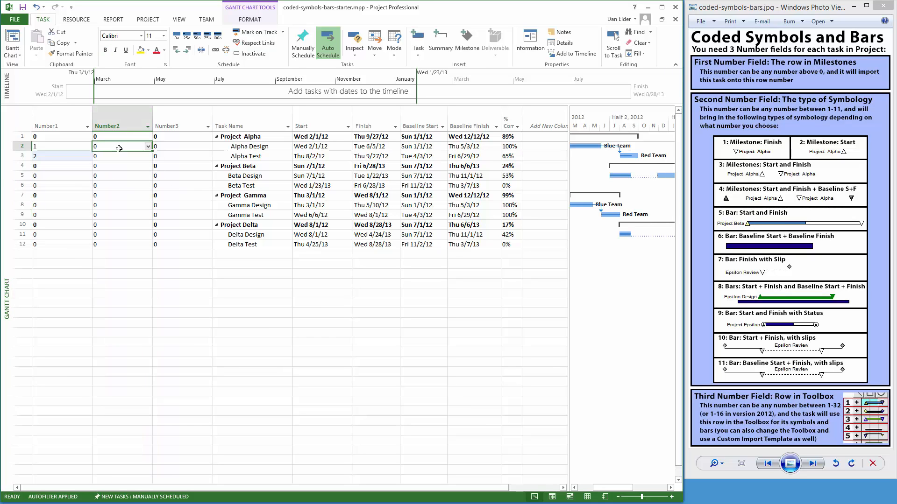
{"action": "type", "text": "5"}
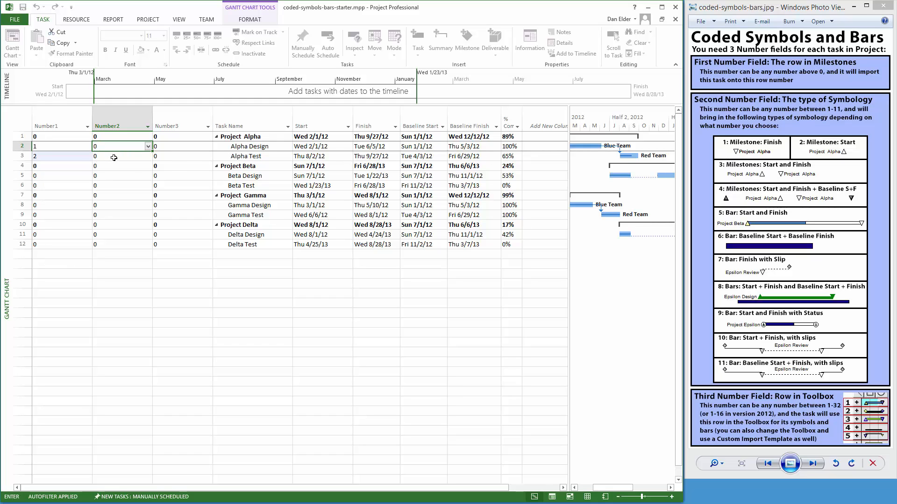
{"action": "left_click", "coordinate": [113, 157]}
{"action": "type", "text": "1"}
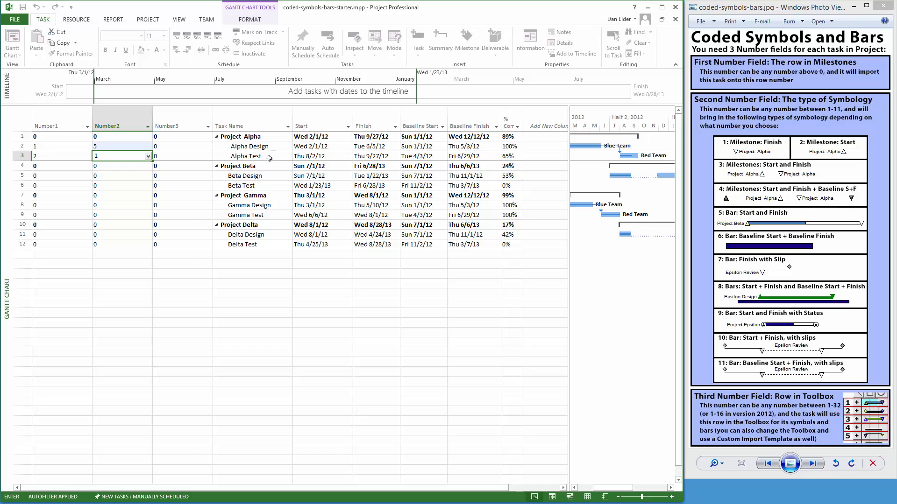
{"action": "left_click", "coordinate": [389, 159]}
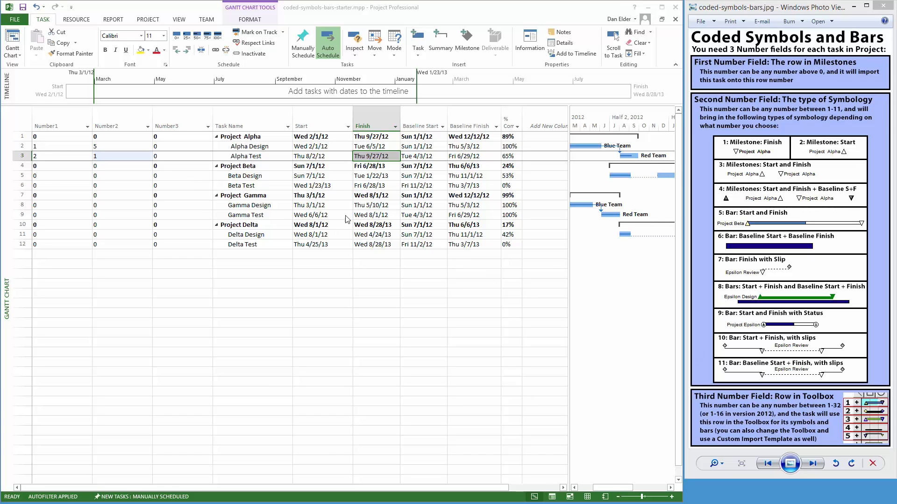
Set the Number3 value to 1 for Alpha Design and 2 for Alpha Test.
{"action": "left_click", "coordinate": [182, 147]}
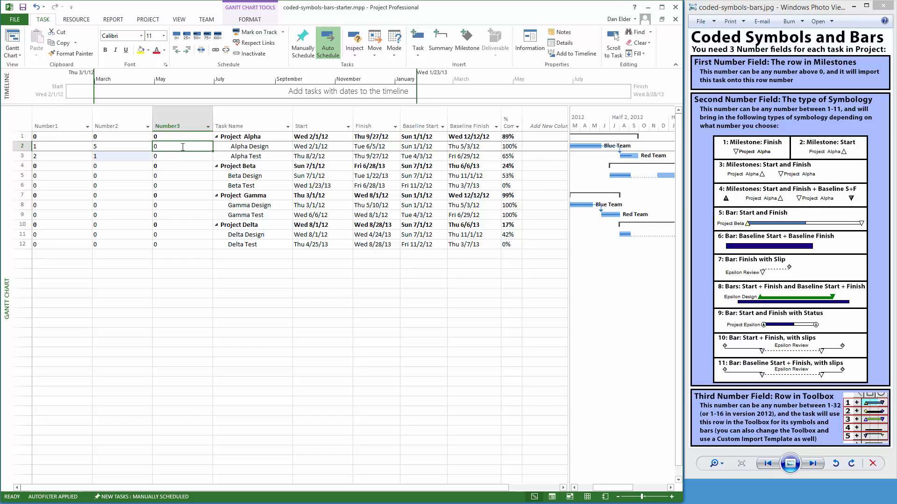
{"action": "type", "text": "1"}
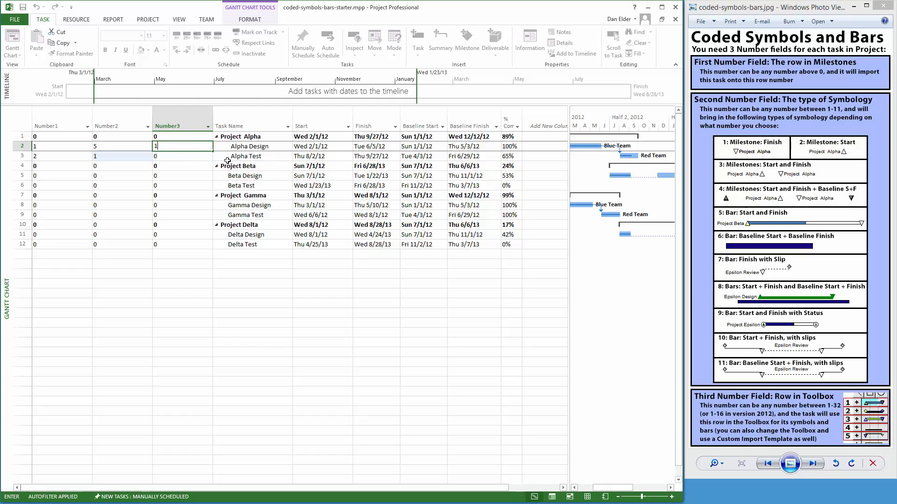
{"action": "left_click", "coordinate": [188, 156]}
{"action": "type", "text": "2"}
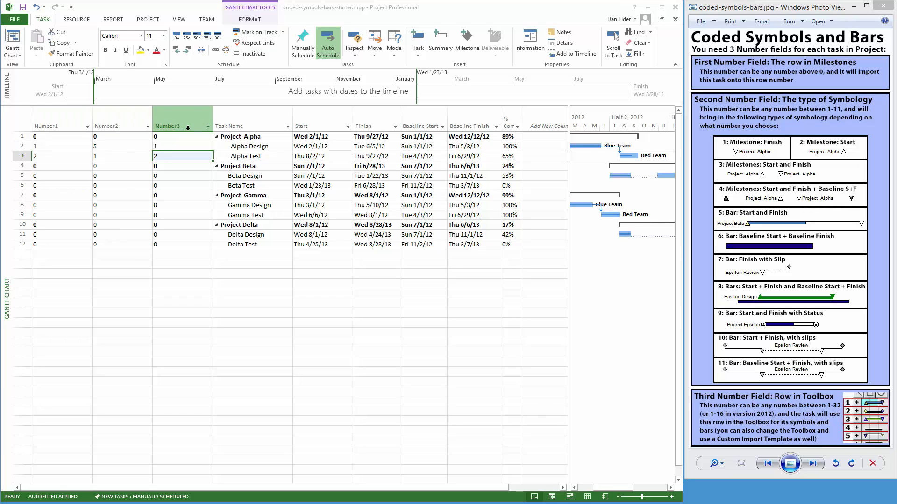
Give the Number1 column the title "Number1 - Row in Milestones" in its field settings.
{"action": "right_click", "coordinate": [64, 124]}
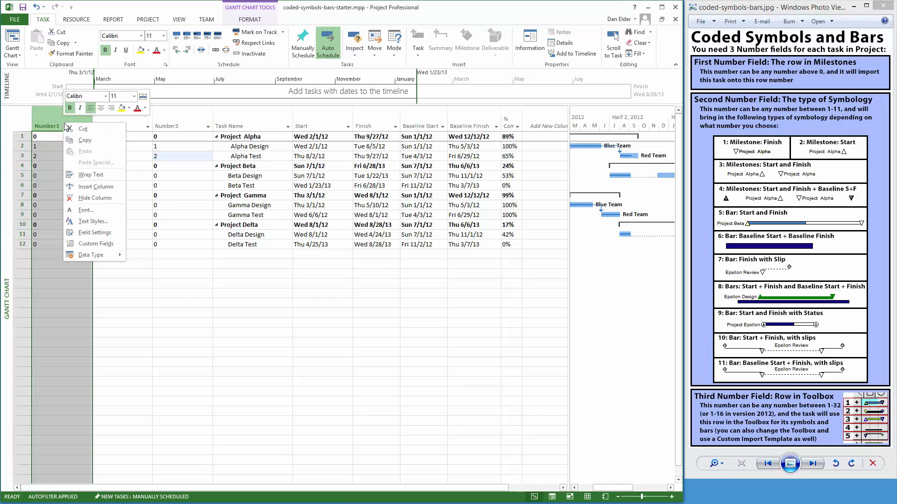
{"action": "left_click", "coordinate": [96, 233]}
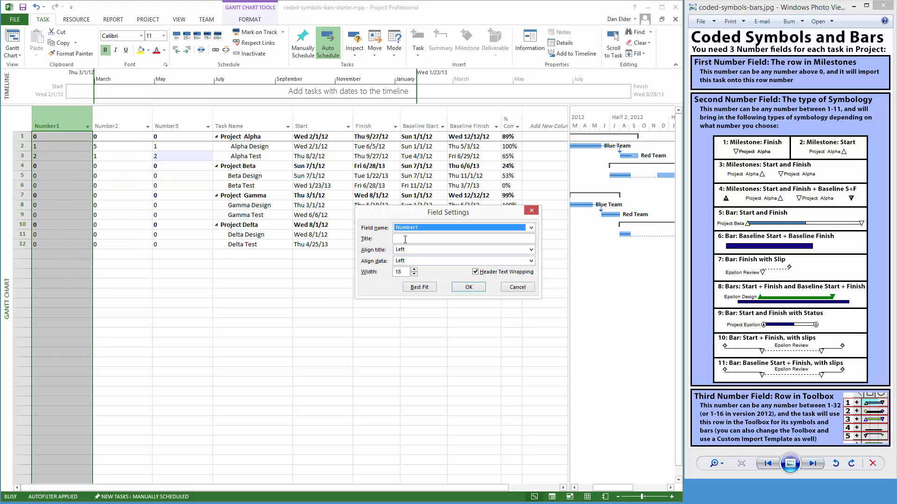
{"action": "left_click", "coordinate": [399, 241]}
{"action": "type", "text": "NMu"}
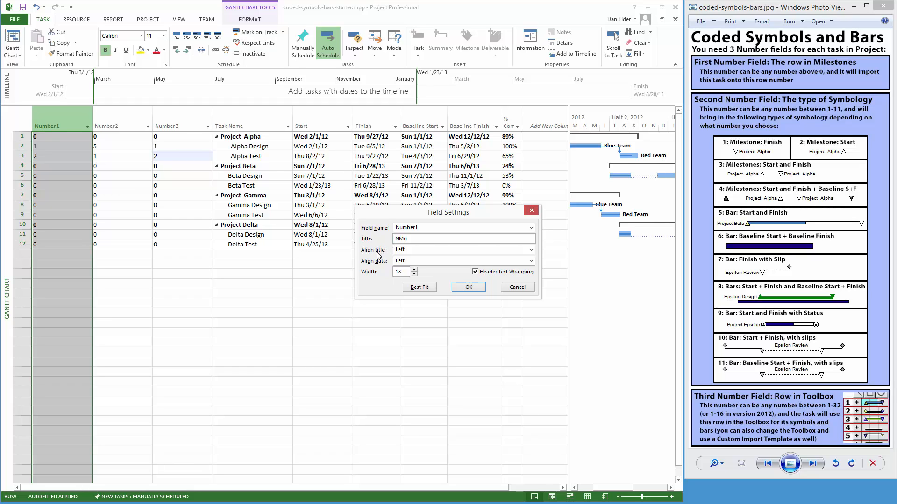
{"action": "type", "text": "mber1 - Row in Milestones"}
{"action": "left_click", "coordinate": [467, 288]}
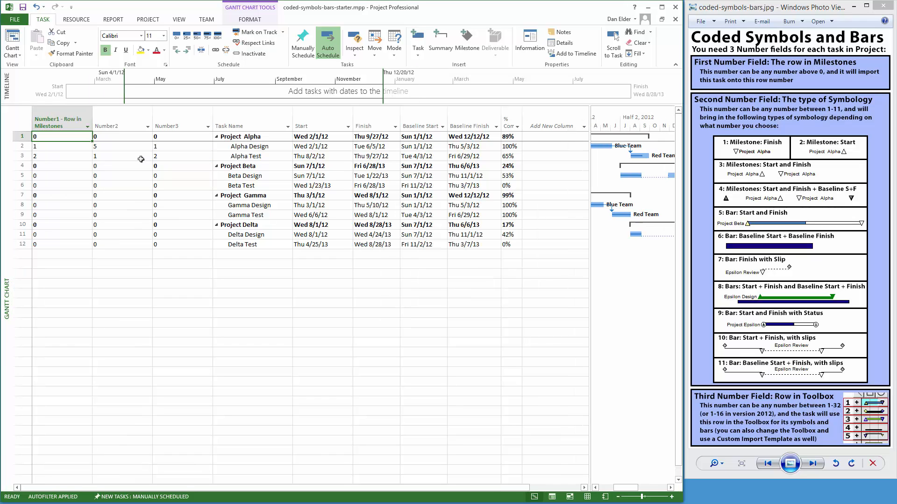
Give the Number2 column the title "Number2 - Symbology" in its field settings.
{"action": "left_click", "coordinate": [112, 126]}
{"action": "right_click", "coordinate": [112, 125]}
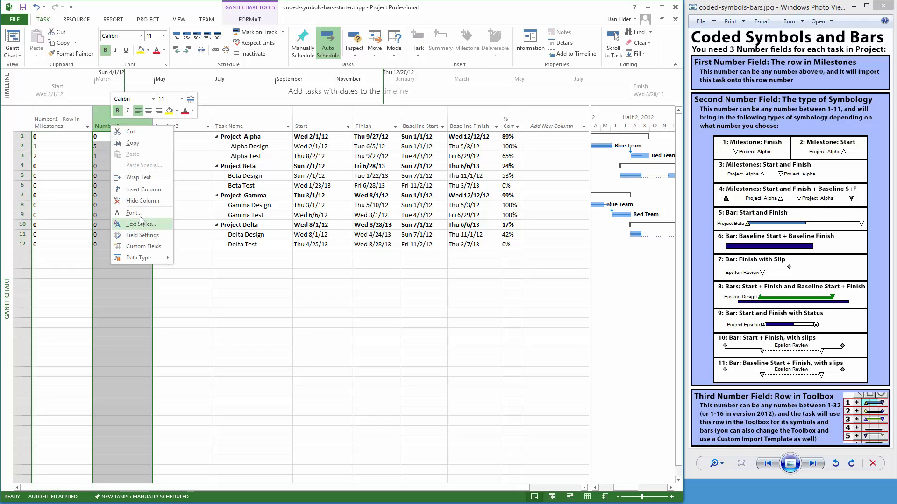
{"action": "left_click", "coordinate": [141, 235]}
{"action": "left_click", "coordinate": [422, 237]}
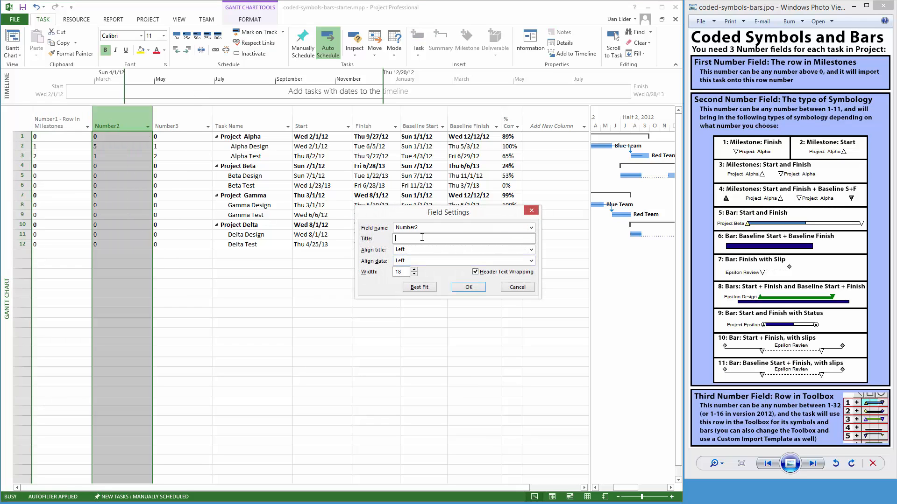
{"action": "type", "text": "Number2 - Symbology"}
{"action": "left_click", "coordinate": [452, 290]}
Give the Number3 column the title "Number3 - Row in Toolbox" in its field settings.
{"action": "right_click", "coordinate": [174, 125]}
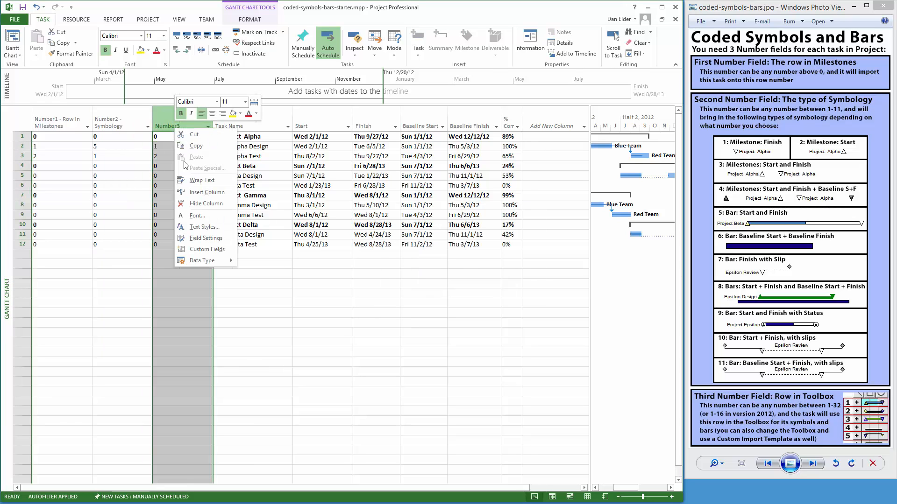
{"action": "left_click", "coordinate": [194, 232]}
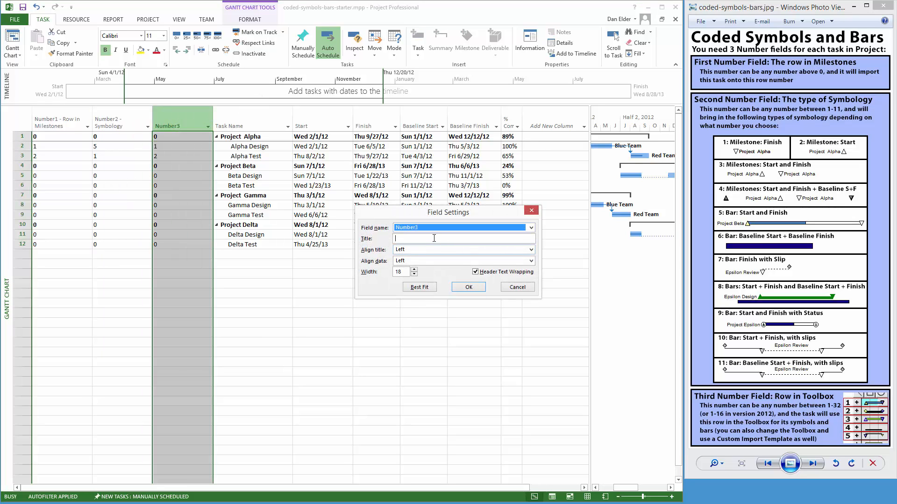
{"action": "left_click", "coordinate": [433, 238]}
{"action": "type", "text": "Number"}
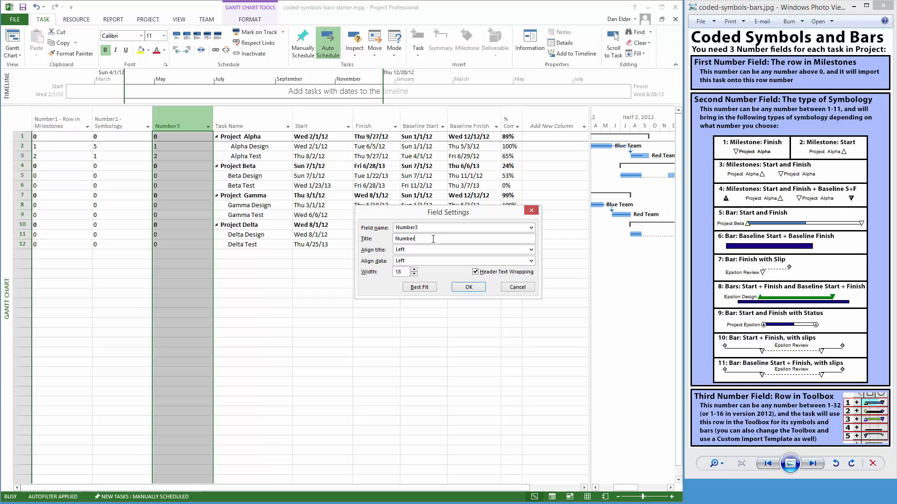
{"action": "type", "text": "3 - Row in Toolbox"}
{"action": "left_click", "coordinate": [469, 287]}
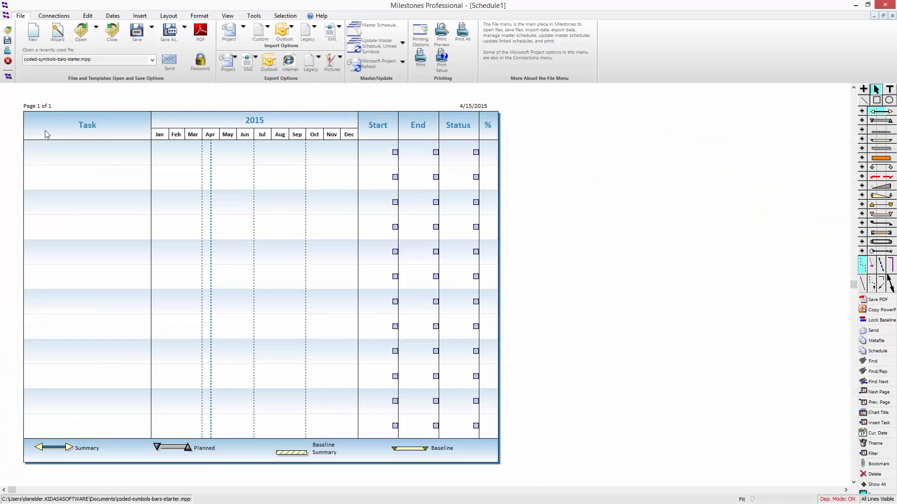
In Milestones Professional, start creating a report from Microsoft Project using the file coded-symbols-bars-starter.mpp.
{"action": "left_click", "coordinate": [58, 18]}
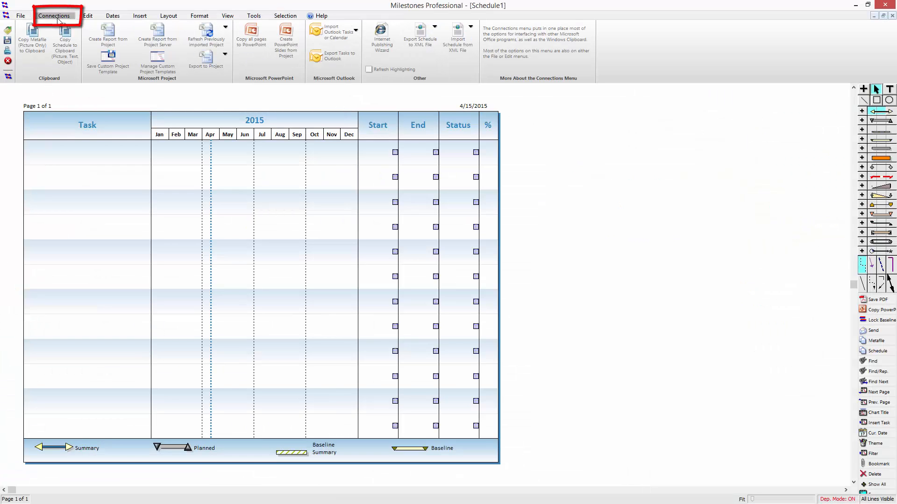
{"action": "left_click", "coordinate": [125, 28]}
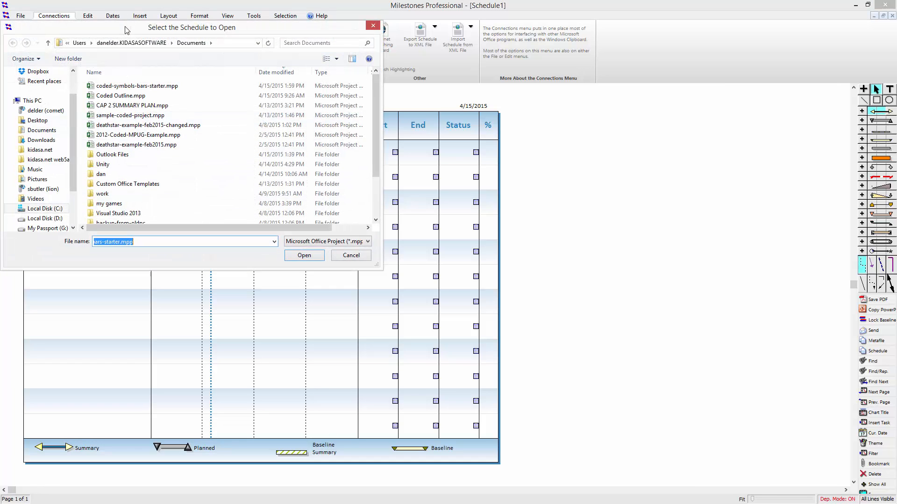
{"action": "left_click", "coordinate": [140, 87]}
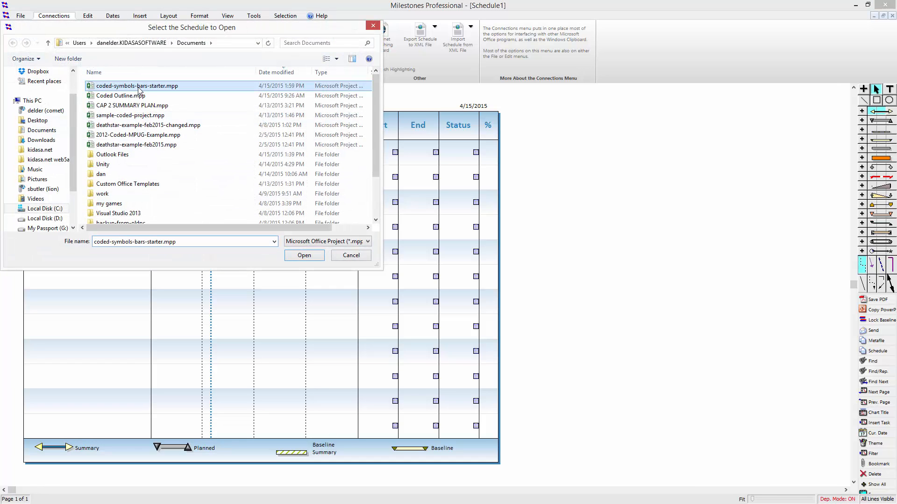
{"action": "left_click", "coordinate": [304, 256]}
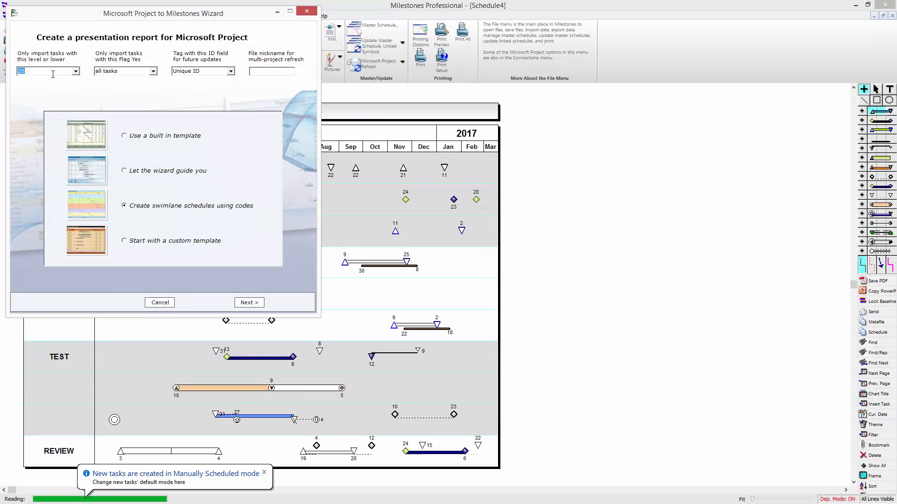
Import all tasks tagged by UniqueID and continue the wizard with the option to create swimlane schedules using codes.
{"action": "left_click", "coordinate": [39, 72]}
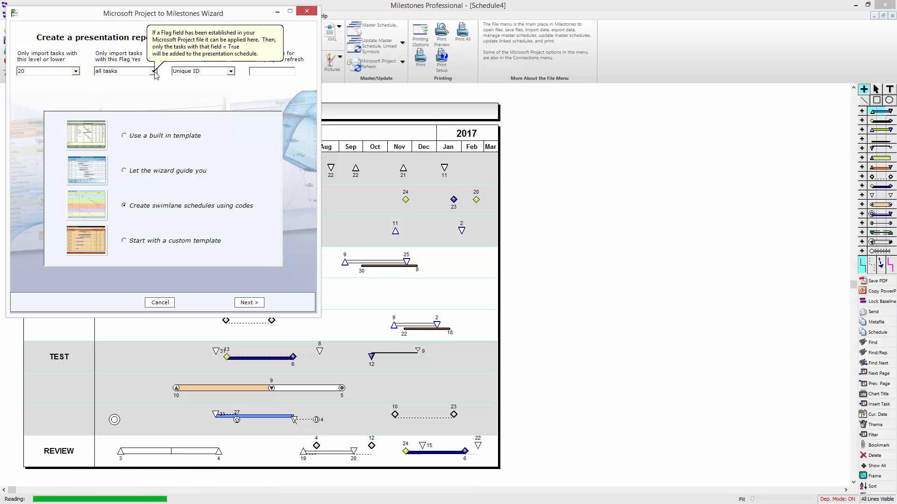
{"action": "left_click", "coordinate": [153, 71]}
{"action": "left_click", "coordinate": [140, 79]}
{"action": "left_click", "coordinate": [231, 71]}
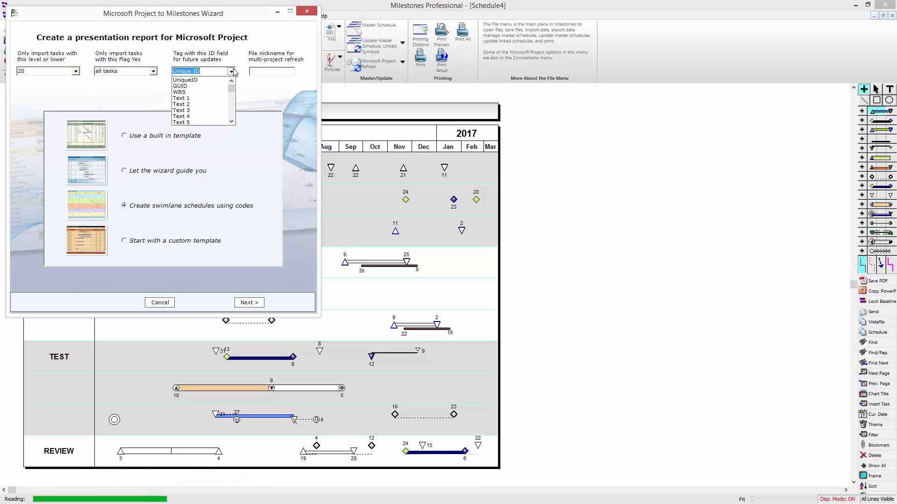
{"action": "left_click", "coordinate": [214, 83]}
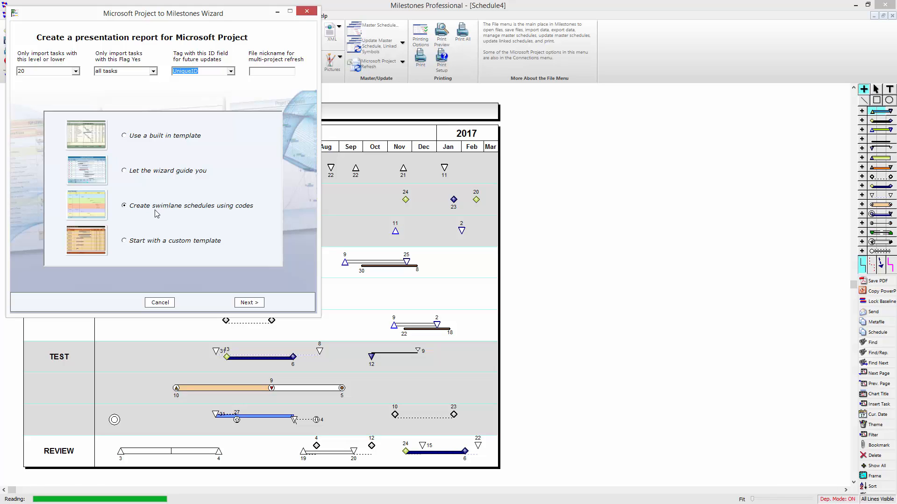
{"action": "left_click", "coordinate": [249, 302]}
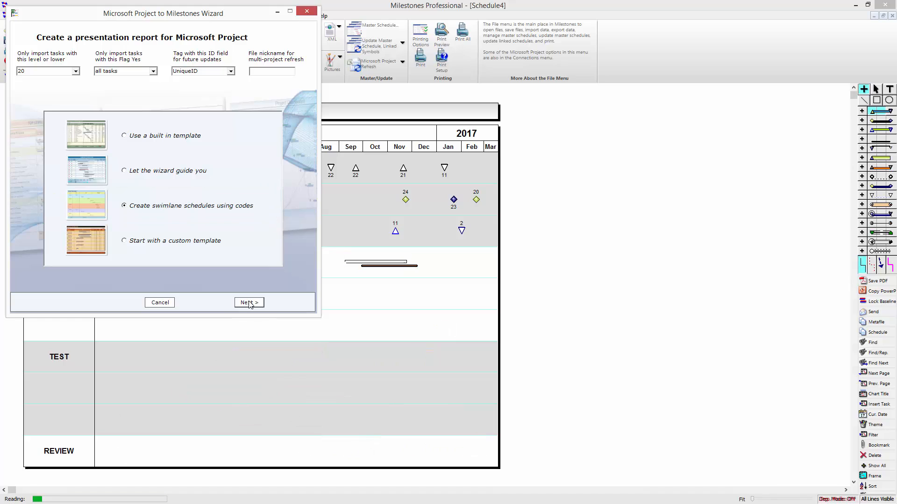
{"action": "left_click", "coordinate": [249, 303]}
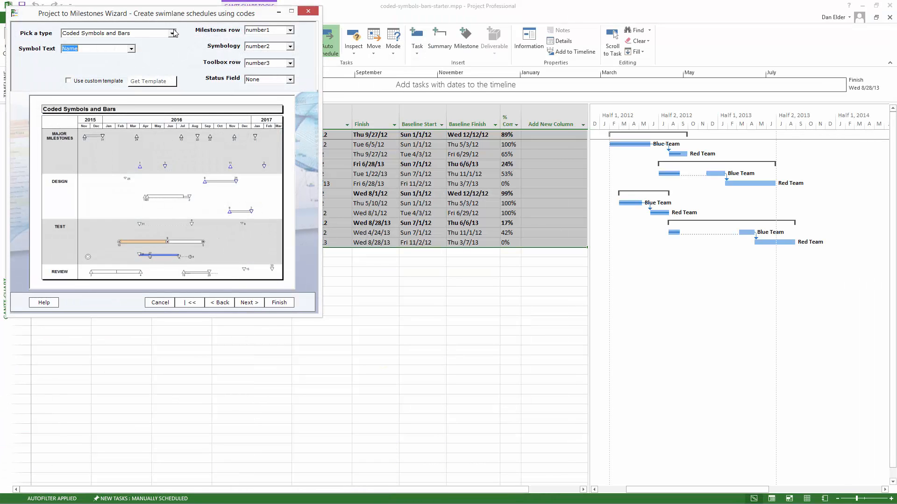
Pick Coded Symbols and Bars as the schedule type and move the wizard window clear of the Number columns.
{"action": "left_click", "coordinate": [172, 34]}
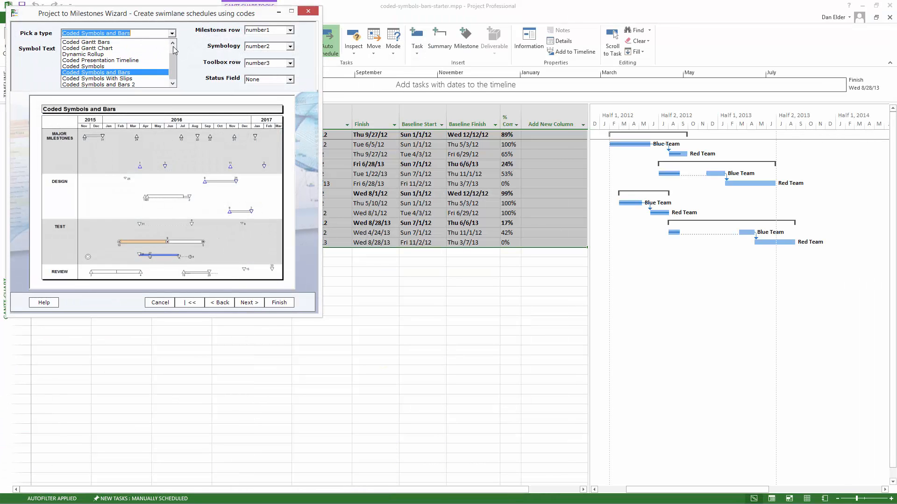
{"action": "left_click", "coordinate": [120, 74]}
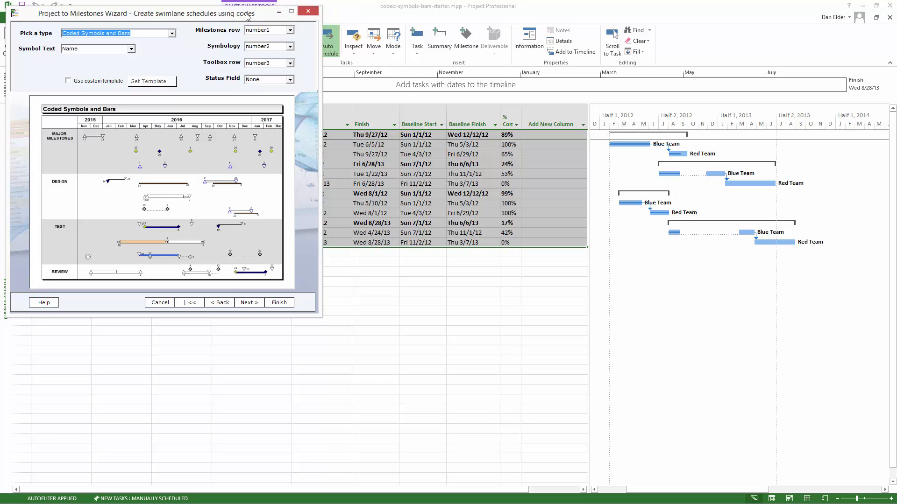
{"action": "left_click_drag", "start_coordinate": [235, 18], "coordinate": [537, 152]}
{"action": "left_click", "coordinate": [575, 165]}
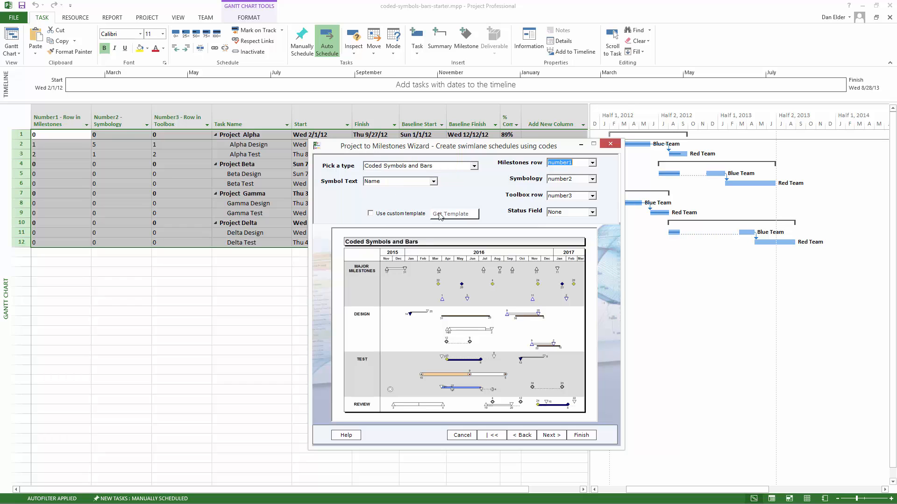
Finish the import into the Coded Symbols and Bars schedule and compare the result with the task codes in Microsoft Project.
{"action": "left_click", "coordinate": [582, 435]}
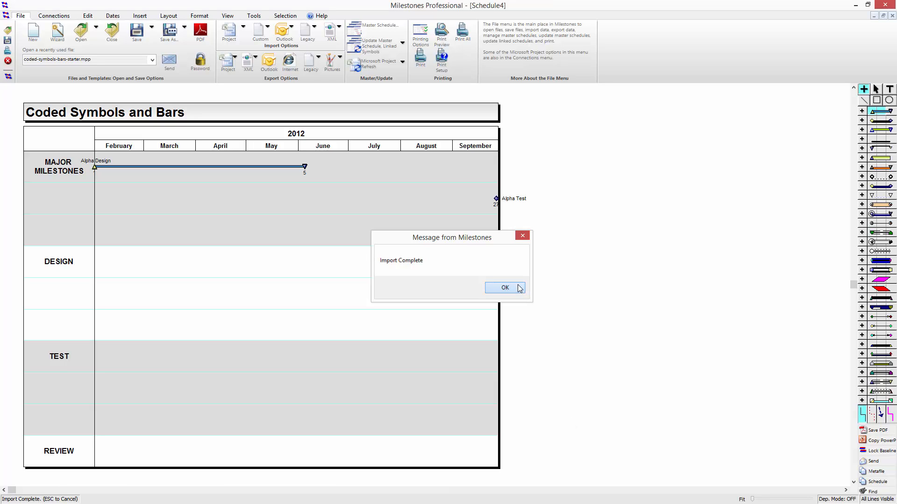
{"action": "left_click", "coordinate": [515, 288]}
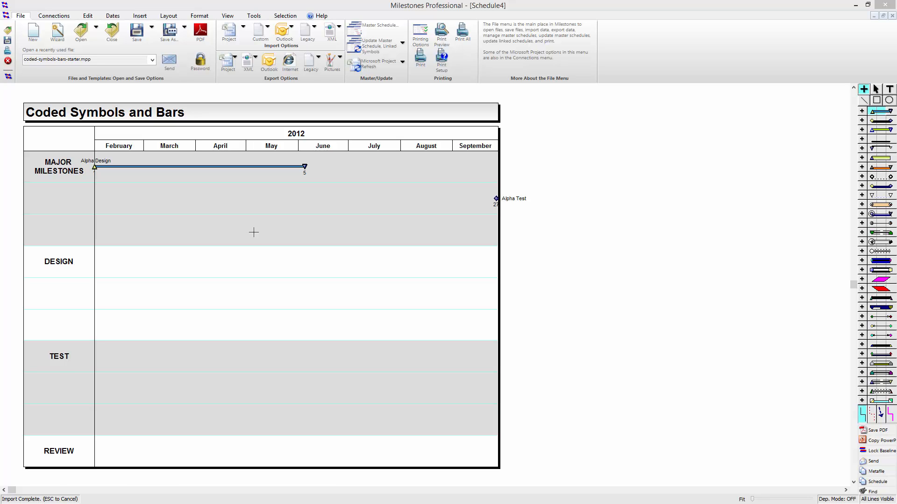
{"action": "left_click", "coordinate": [879, 93]}
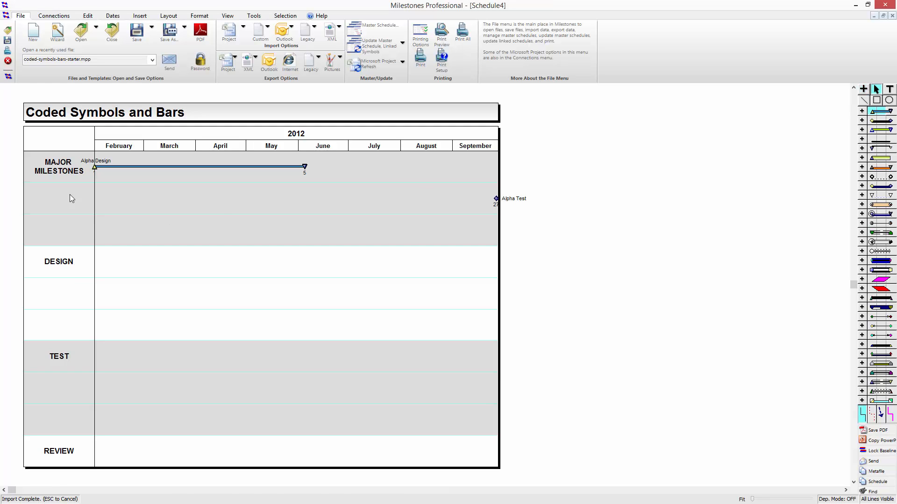
{"action": "key", "text": "alt+Tab"}
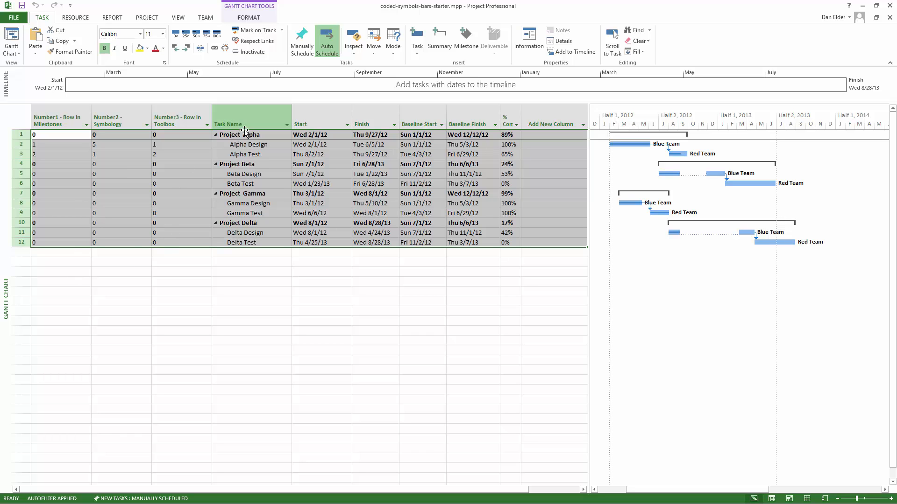
{"action": "left_click", "coordinate": [106, 146]}
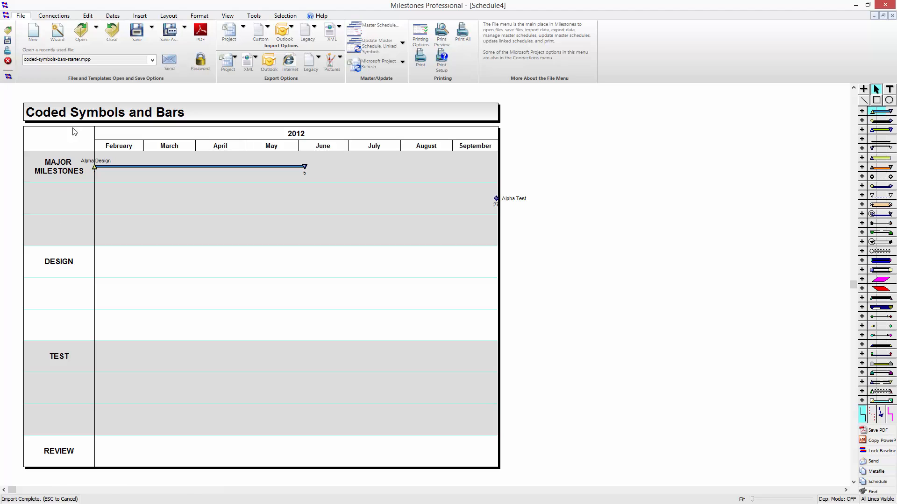
Set the Milestones Professional schedule to 4 rows per page and apply the page setting.
{"action": "left_click", "coordinate": [168, 17]}
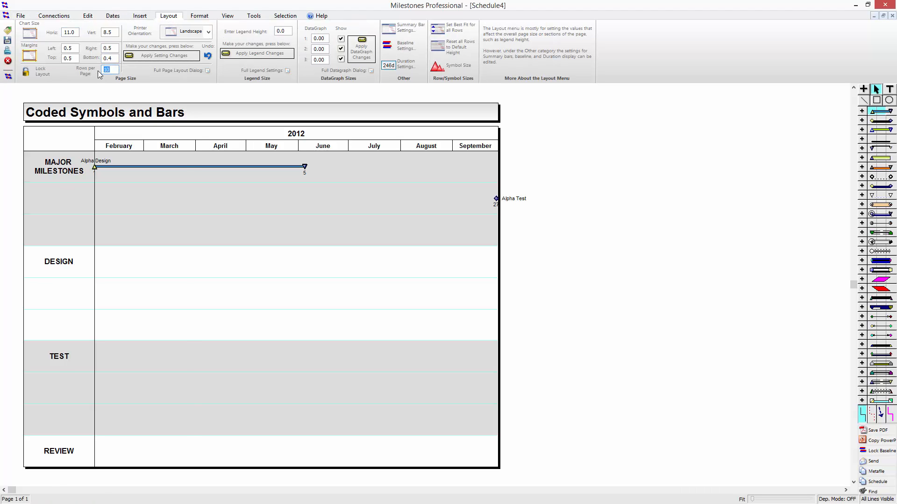
{"action": "type", "text": "4"}
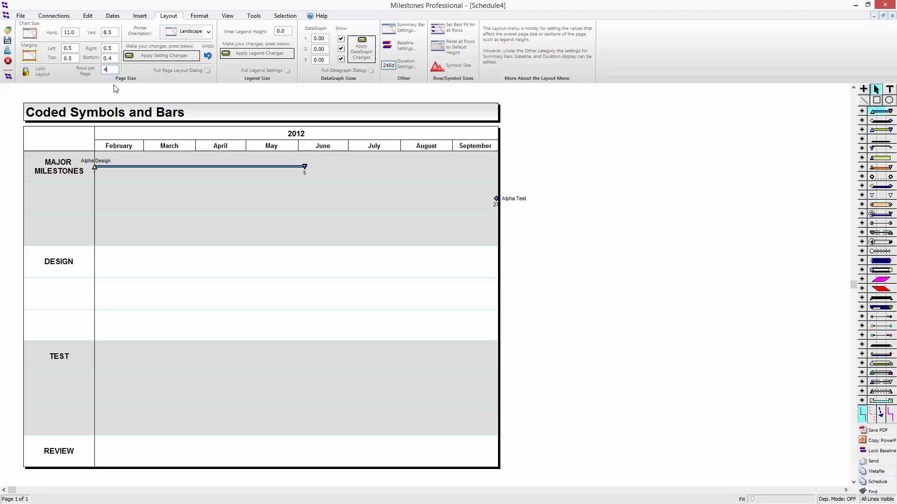
{"action": "left_click", "coordinate": [145, 55]}
Delete all the template's task rows, from MAJOR MILESTONES through REVIEW, leaving the schedule blank.
{"action": "left_click", "coordinate": [60, 223]}
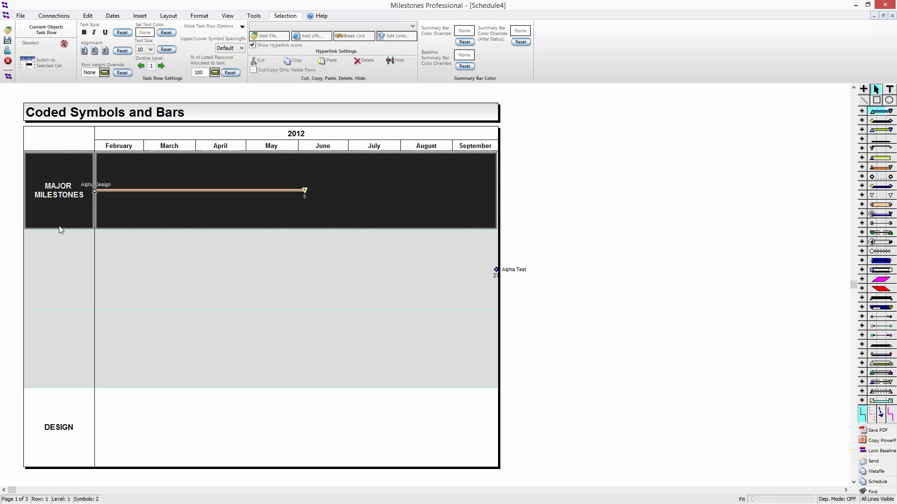
{"action": "left_click", "coordinate": [62, 438], "text": "shift"}
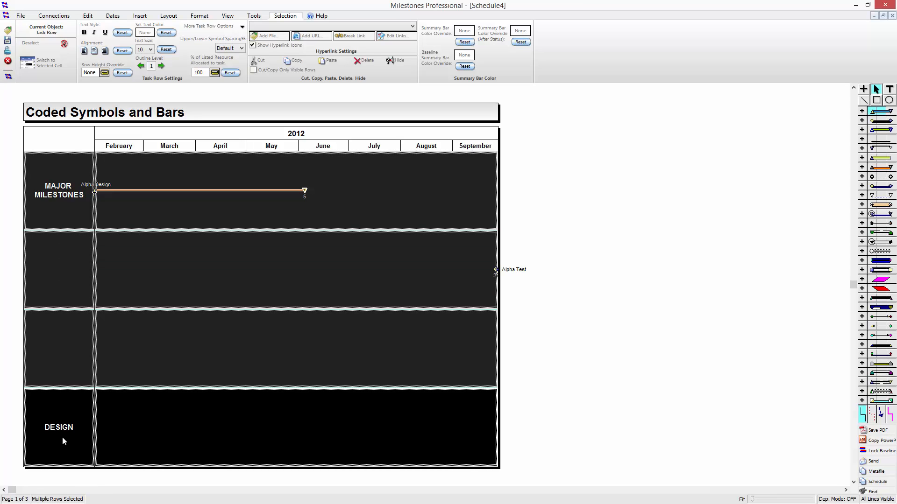
{"action": "key", "text": "Delete"}
{"action": "left_click", "coordinate": [79, 172]}
{"action": "left_click", "coordinate": [77, 450], "text": "shift"}
{"action": "key", "text": "Delete"}
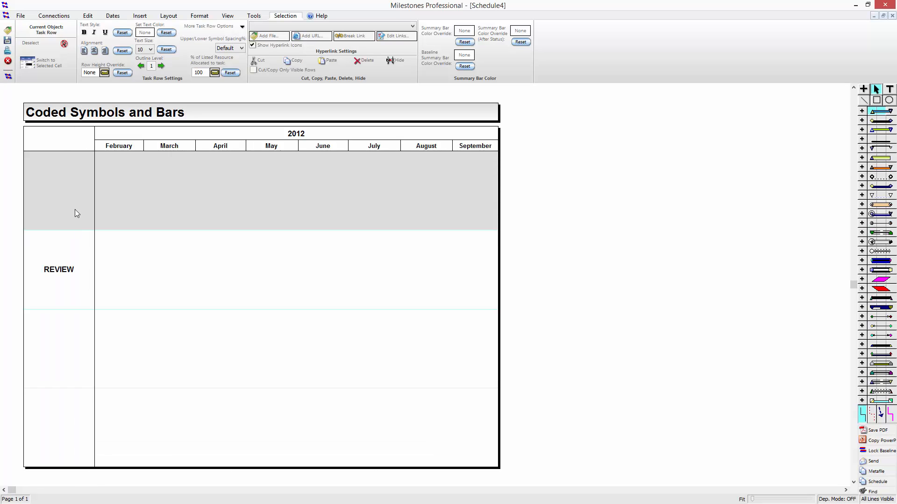
{"action": "left_click", "coordinate": [75, 210]}
{"action": "left_click", "coordinate": [68, 441], "text": "shift"}
{"action": "key", "text": "Delete"}
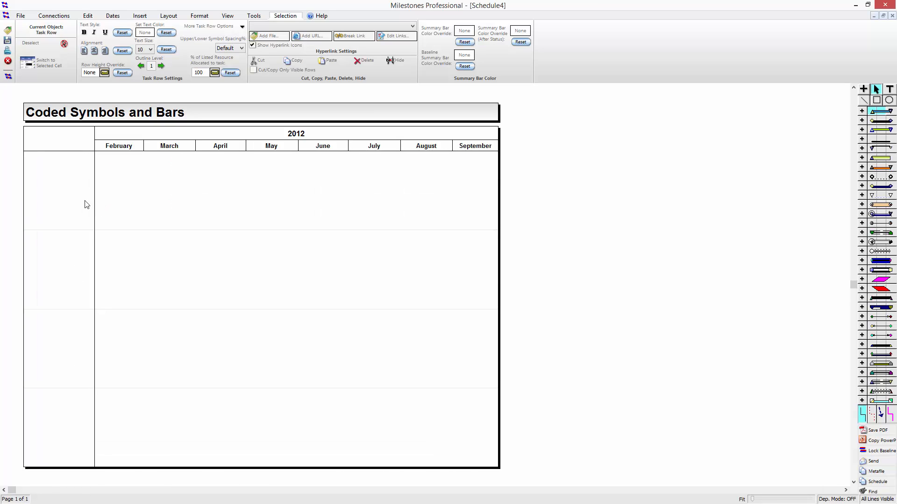
Label the four empty task rows Alpha, Beta, Gamma and Delta from first to last.
{"action": "left_click", "coordinate": [889, 90]}
{"action": "left_click", "coordinate": [58, 191]}
{"action": "type", "text": "A"}
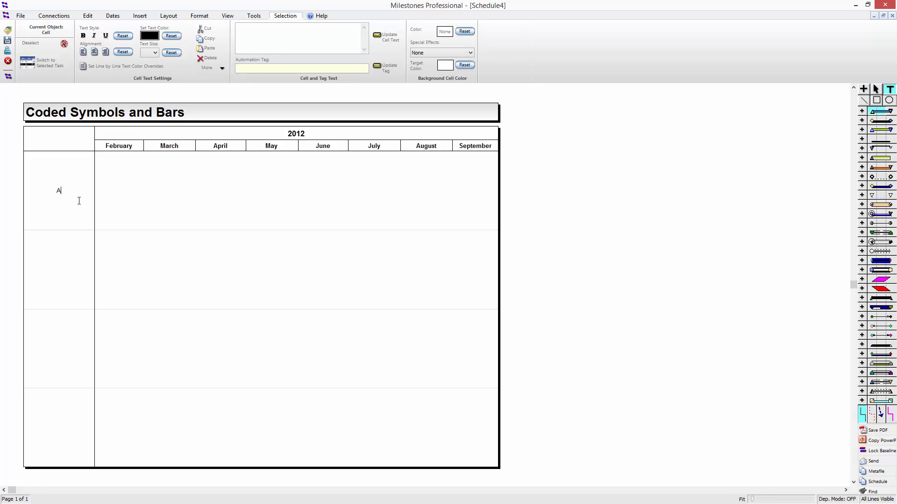
{"action": "type", "text": "lpha"}
{"action": "left_click", "coordinate": [60, 265]}
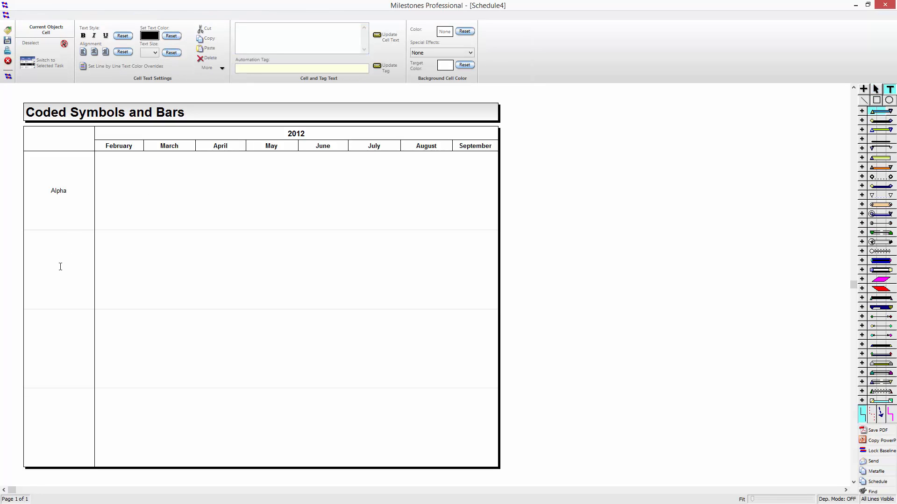
{"action": "type", "text": "Beta"}
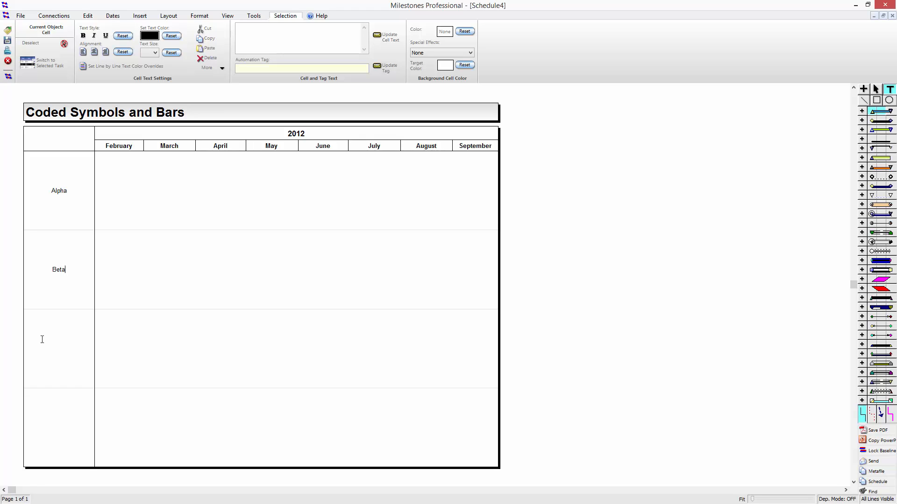
{"action": "left_click", "coordinate": [56, 344]}
{"action": "type", "text": "Gamma"}
{"action": "left_click", "coordinate": [875, 89]}
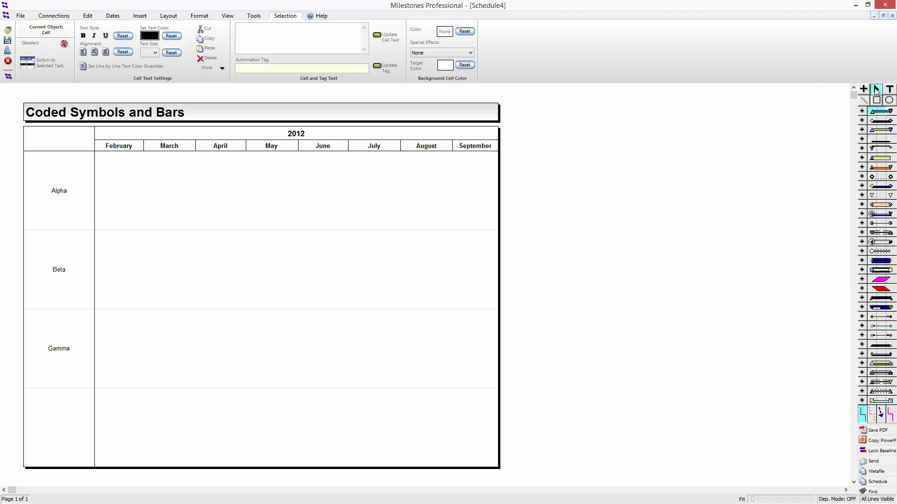
Shade the Alpha task row light green, RGB(102,255,153), across all three sections.
{"action": "left_click", "coordinate": [71, 176]}
{"action": "left_click", "coordinate": [213, 27]}
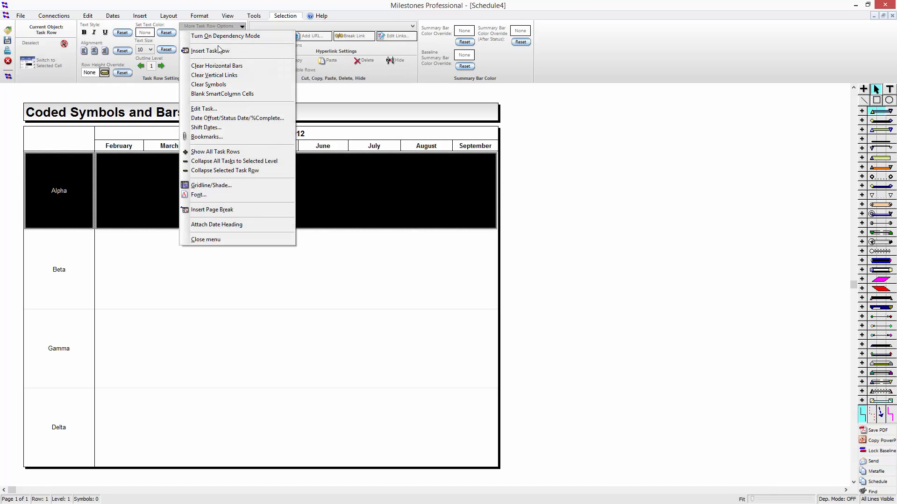
{"action": "left_click", "coordinate": [218, 181]}
{"action": "left_click", "coordinate": [62, 94]}
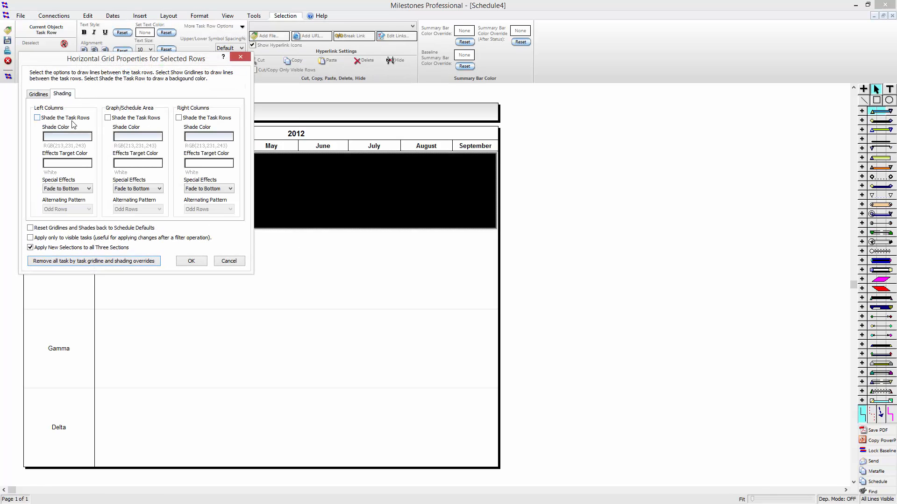
{"action": "left_click", "coordinate": [73, 136]}
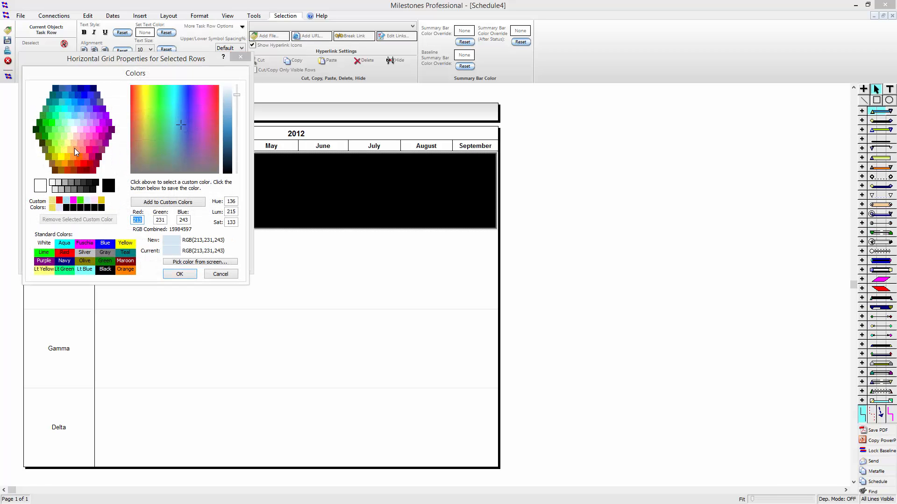
{"action": "left_click", "coordinate": [60, 125]}
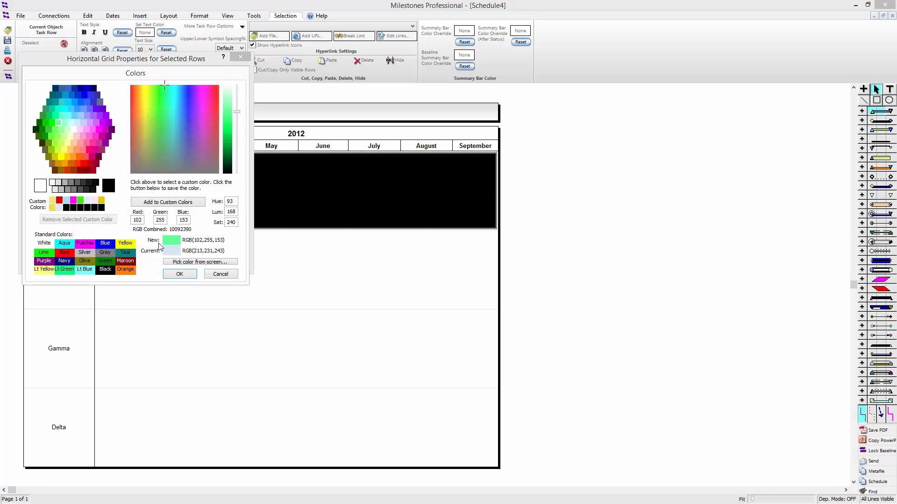
{"action": "left_click", "coordinate": [179, 274]}
{"action": "left_click", "coordinate": [191, 261]}
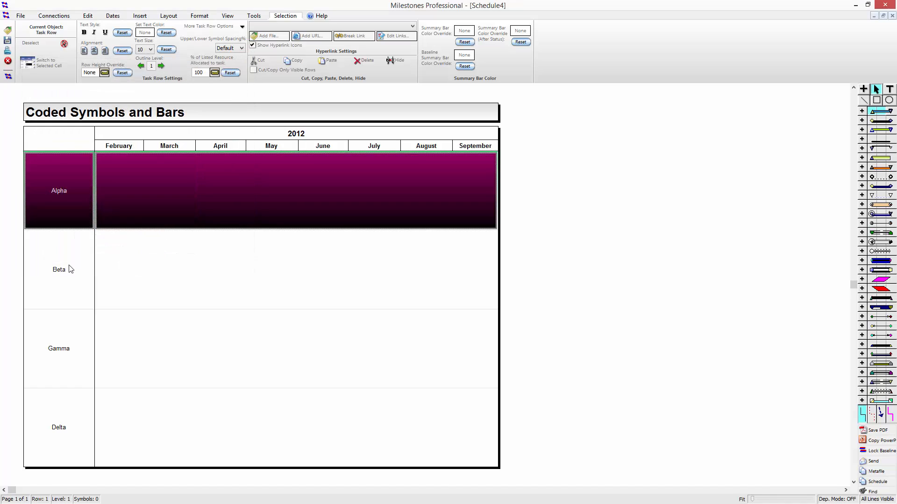
Shade the Beta task row light cyan, RGB(102,255,255), across all three sections.
{"action": "left_click", "coordinate": [71, 269]}
{"action": "left_click", "coordinate": [210, 27]}
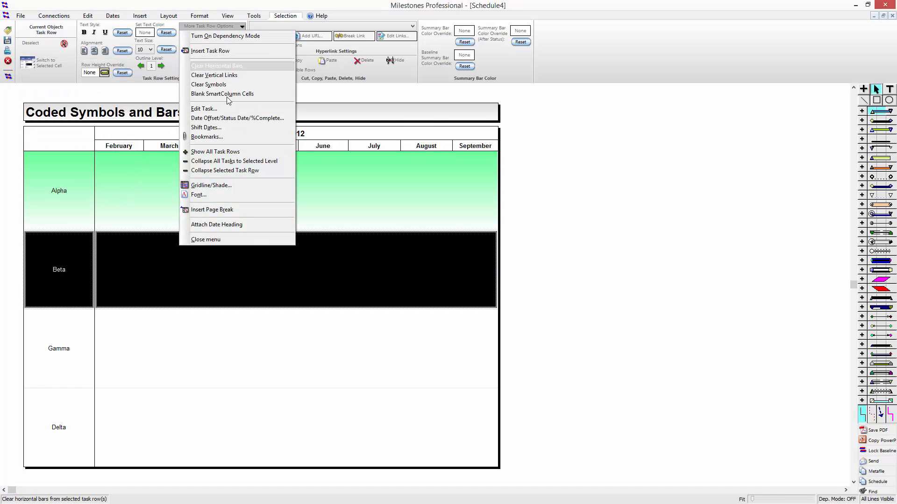
{"action": "left_click", "coordinate": [221, 188]}
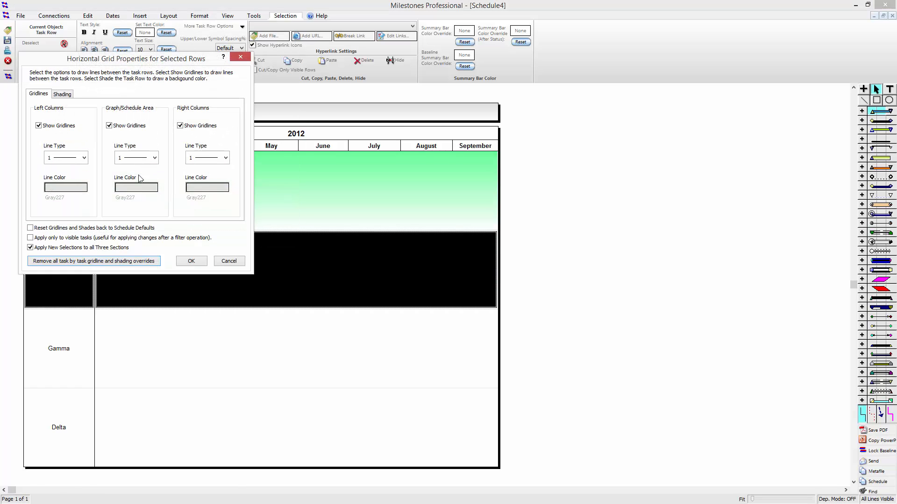
{"action": "left_click", "coordinate": [63, 95]}
{"action": "left_click", "coordinate": [70, 136]}
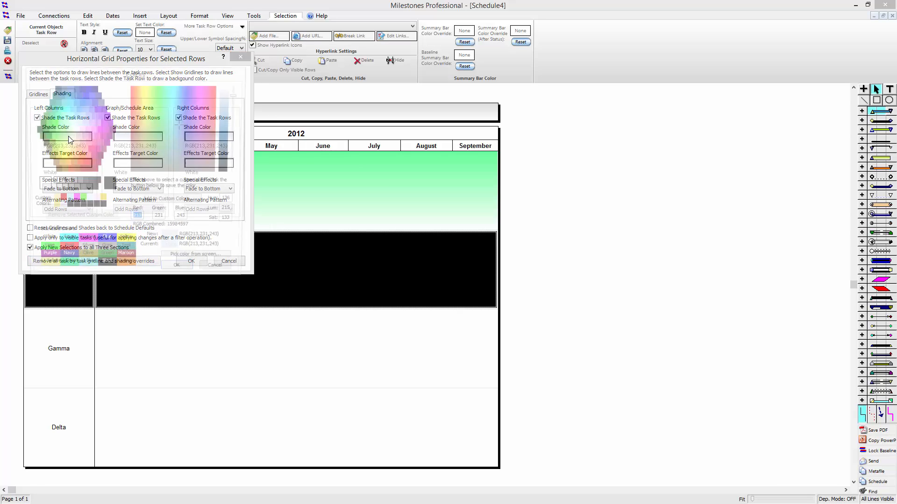
{"action": "left_click", "coordinate": [68, 116]}
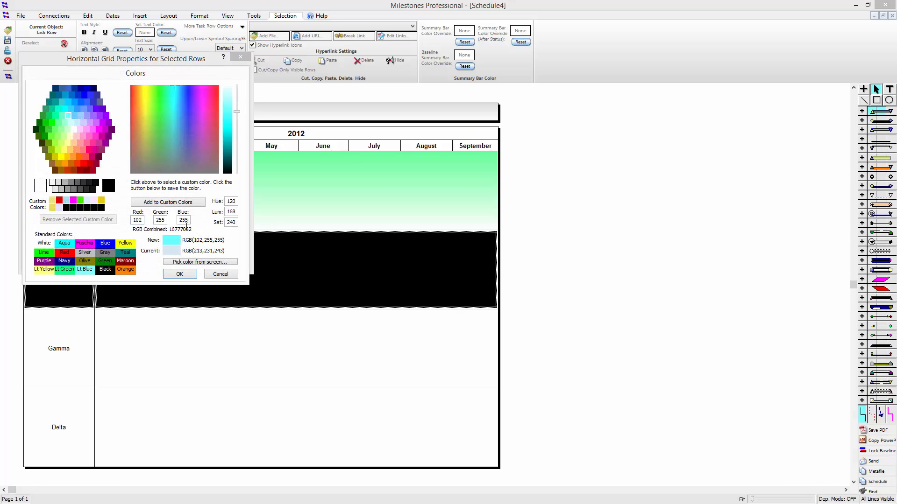
{"action": "left_click", "coordinate": [180, 274]}
{"action": "left_click", "coordinate": [187, 263]}
Shade the Gamma task row Sandy Brown across all three sections.
{"action": "left_click", "coordinate": [68, 329]}
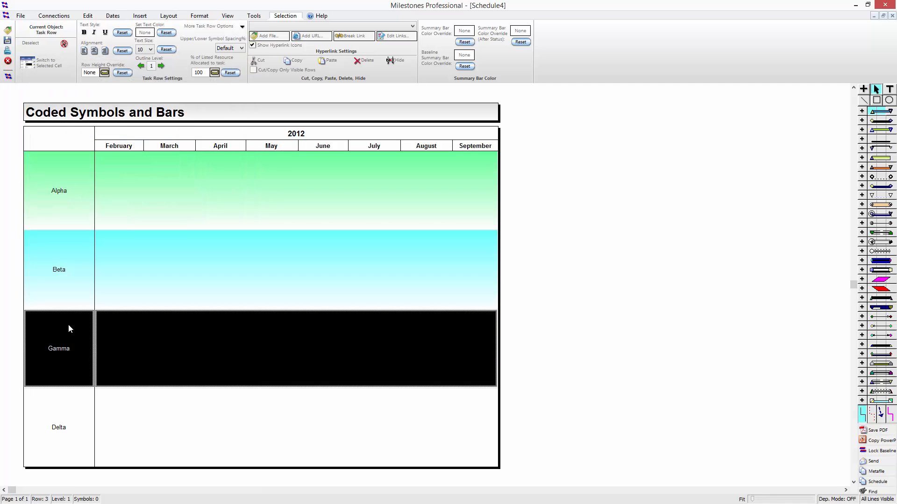
{"action": "left_click", "coordinate": [210, 27]}
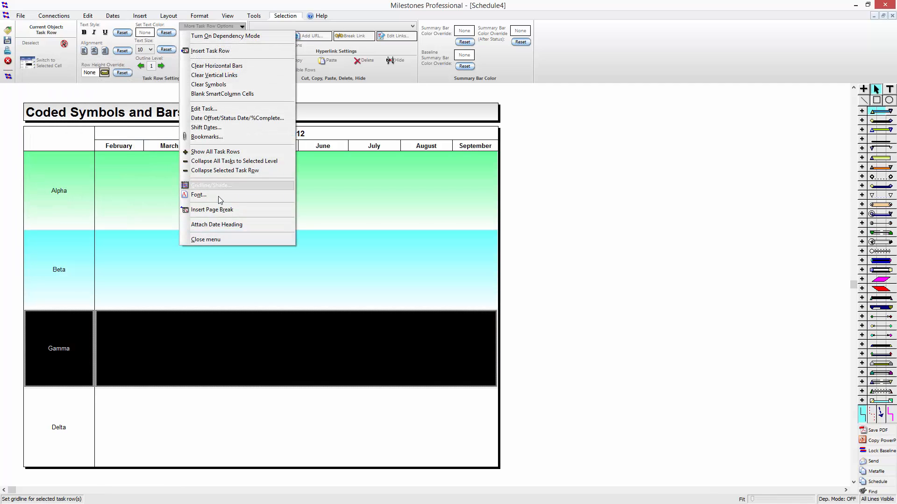
{"action": "left_click", "coordinate": [211, 184]}
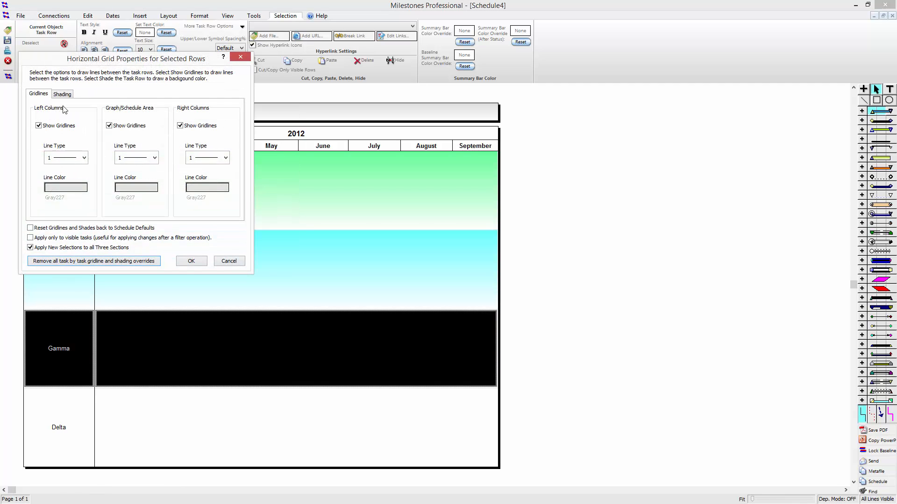
{"action": "left_click", "coordinate": [62, 93]}
{"action": "left_click", "coordinate": [79, 137]}
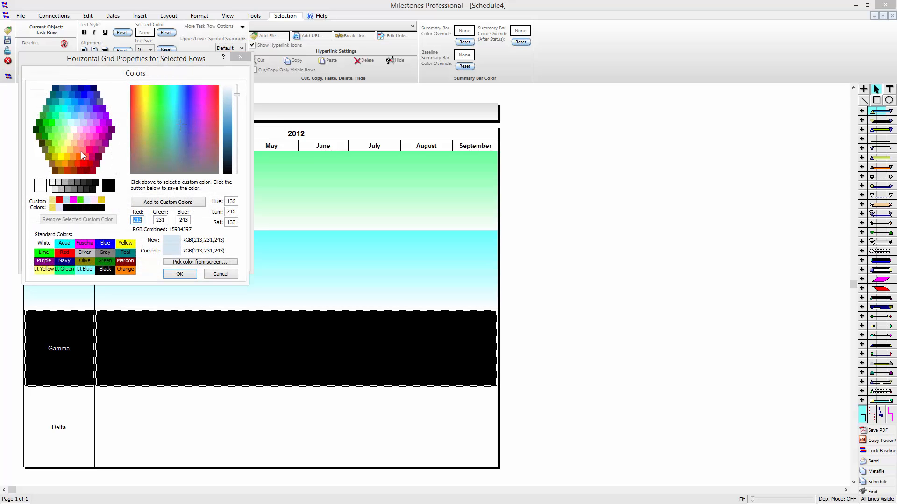
{"action": "left_click", "coordinate": [80, 152]}
{"action": "left_click", "coordinate": [180, 275]}
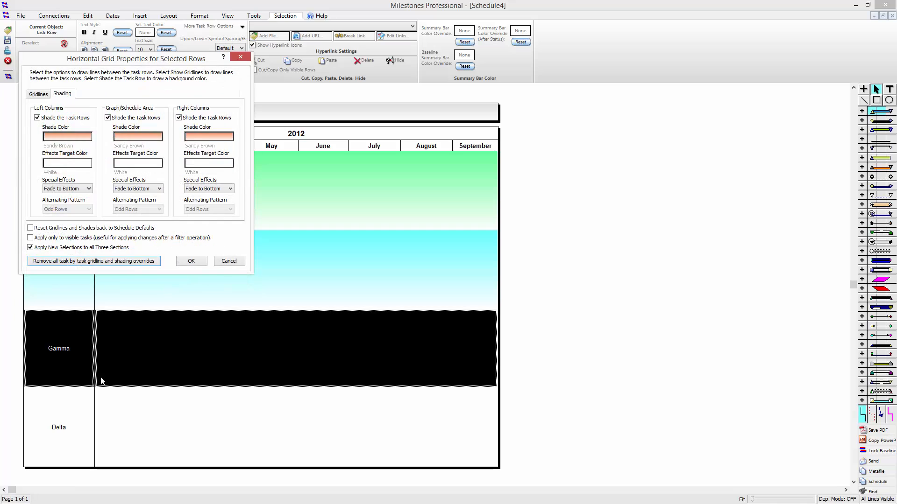
{"action": "left_click", "coordinate": [192, 260]}
Shade the Delta task row Violet across all three sections.
{"action": "left_click", "coordinate": [49, 413]}
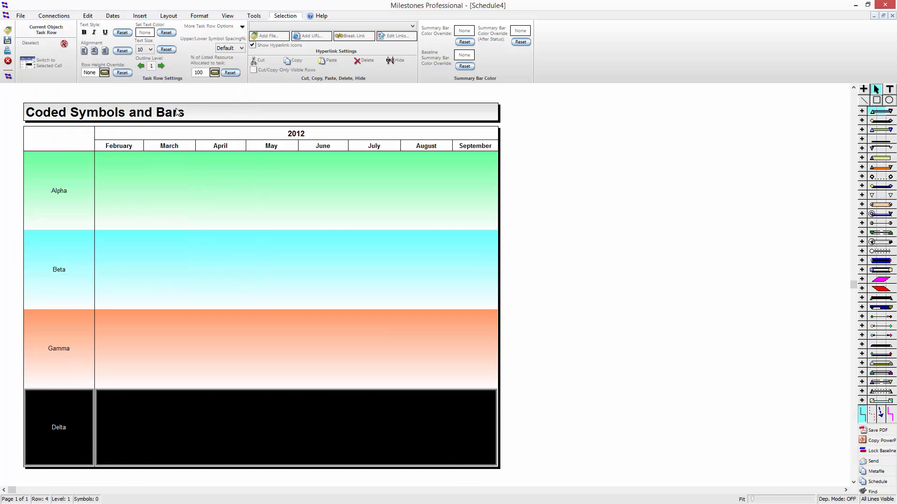
{"action": "left_click", "coordinate": [215, 27]}
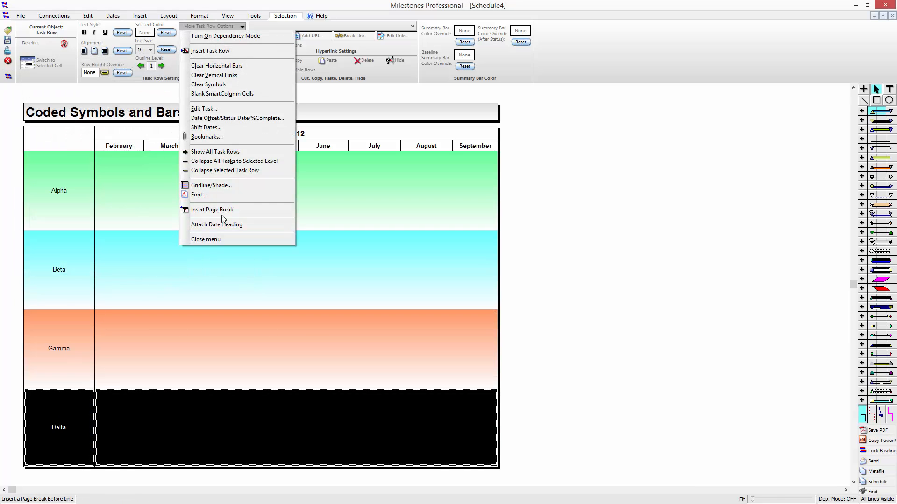
{"action": "left_click", "coordinate": [216, 189]}
{"action": "left_click", "coordinate": [70, 95]}
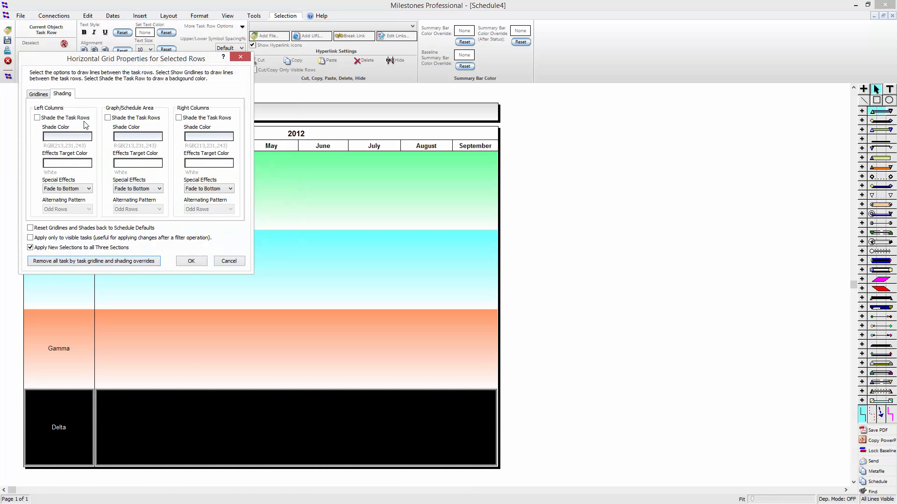
{"action": "left_click", "coordinate": [85, 137]}
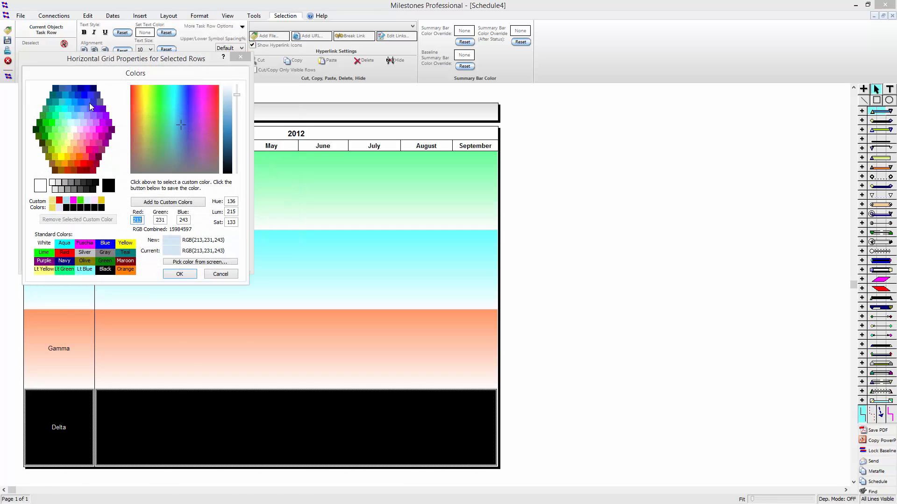
{"action": "left_click", "coordinate": [89, 128]}
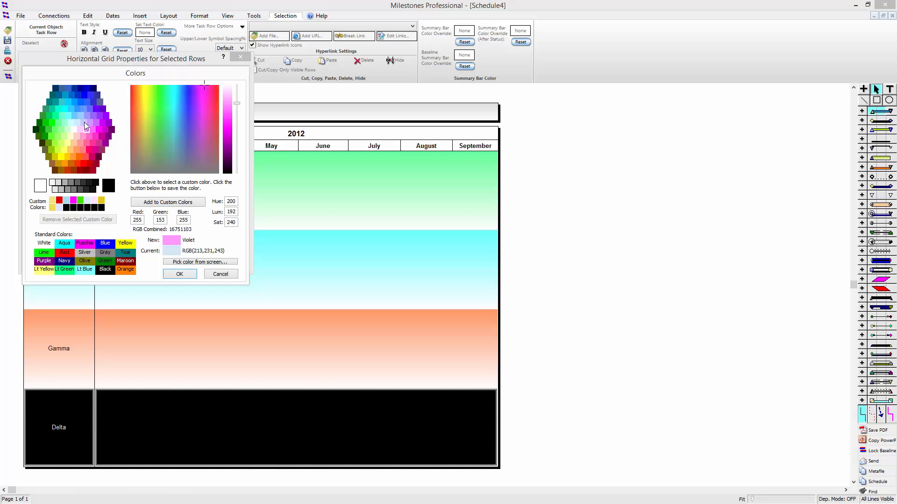
{"action": "left_click", "coordinate": [182, 275]}
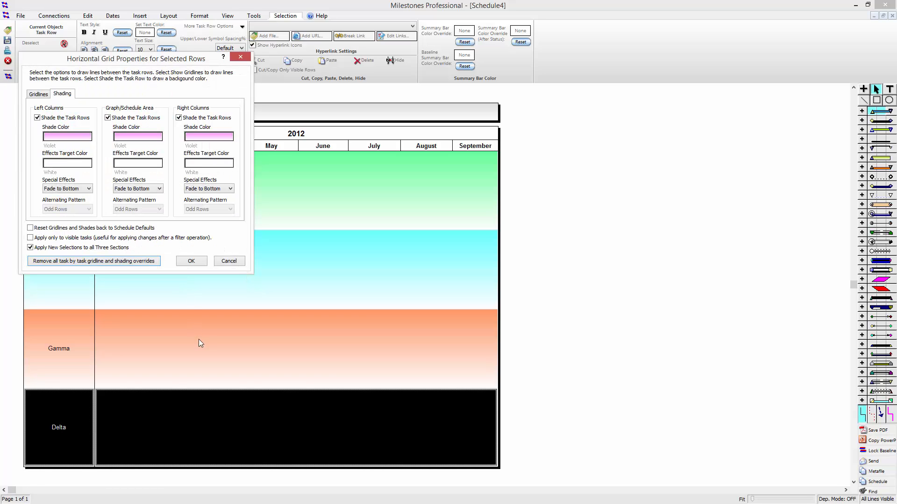
{"action": "left_click", "coordinate": [191, 260]}
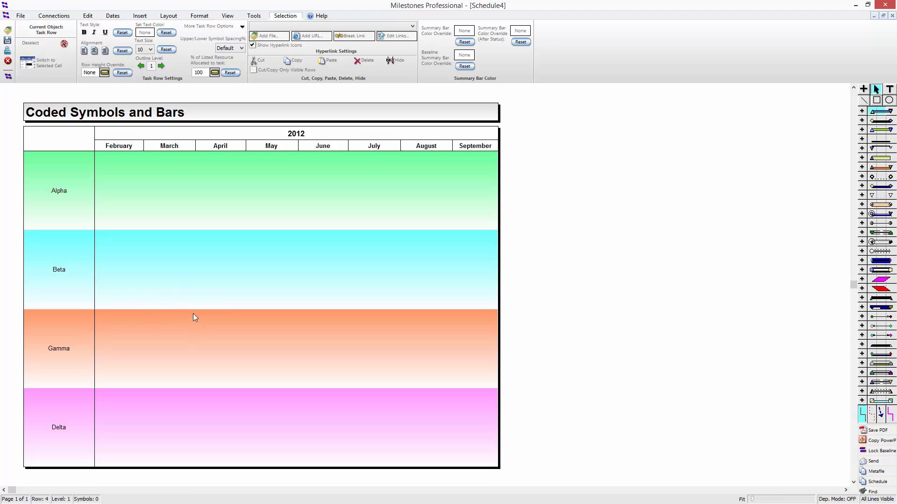
Set the start symbol of the first toolbox entry to the blank standard shape 28.
{"action": "double_click", "coordinate": [873, 114]}
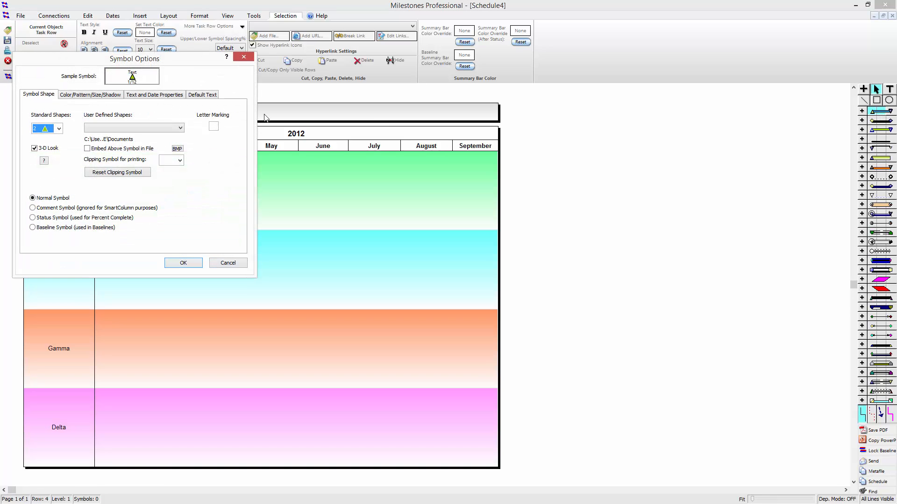
{"action": "left_click", "coordinate": [60, 129]}
{"action": "left_click", "coordinate": [57, 175]}
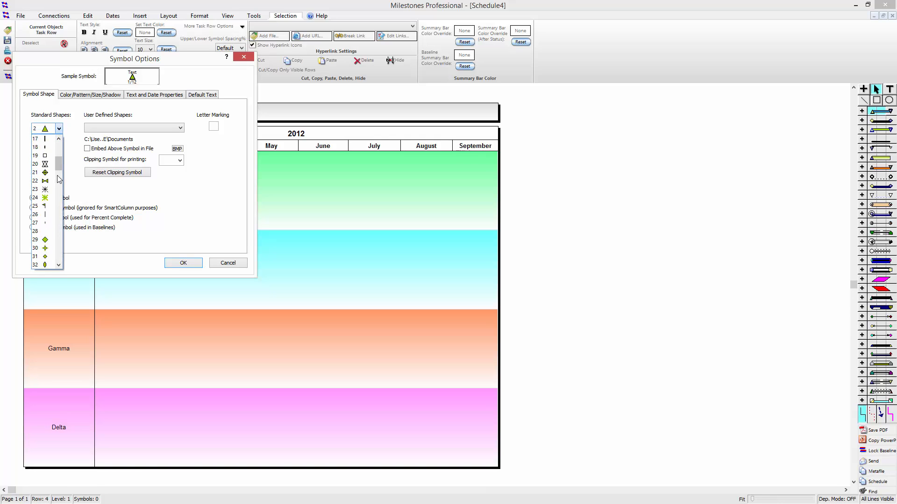
{"action": "left_click", "coordinate": [43, 232]}
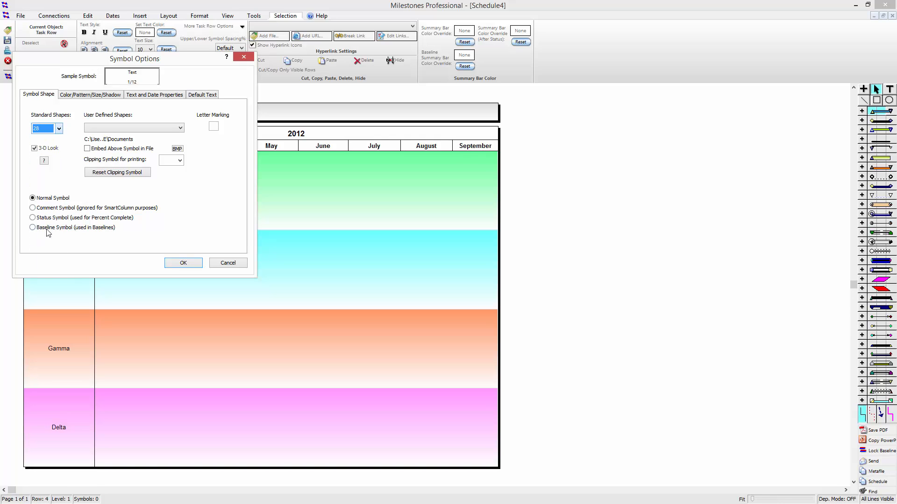
{"action": "left_click", "coordinate": [184, 264]}
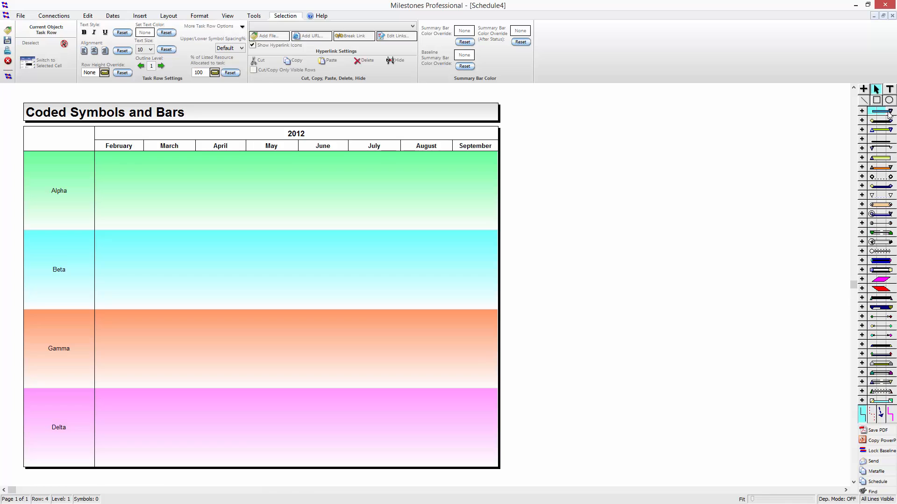
Set the end symbol of the first toolbox entry to the blank standard shape 28.
{"action": "double_click", "coordinate": [890, 113]}
{"action": "left_click", "coordinate": [84, 95]}
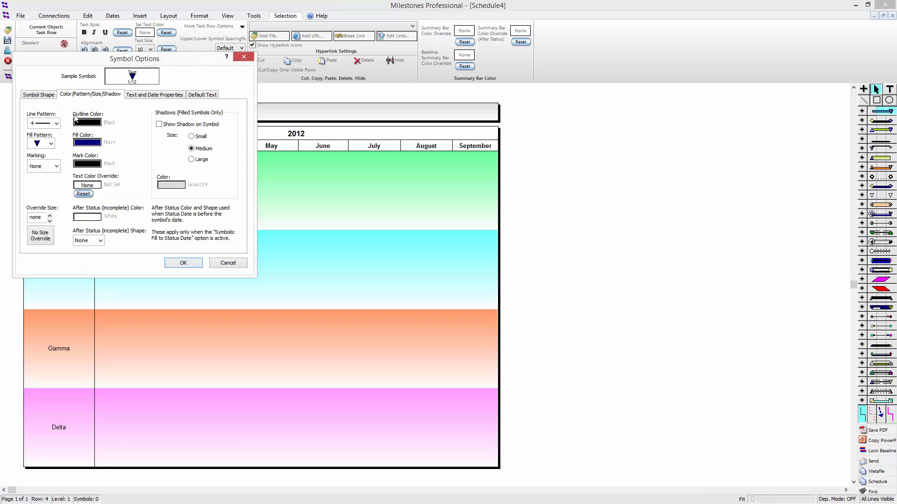
{"action": "left_click", "coordinate": [50, 95]}
{"action": "left_click", "coordinate": [53, 132]}
{"action": "scroll", "coordinate": [51, 186], "scroll_direction": "down", "scroll_amount": 10}
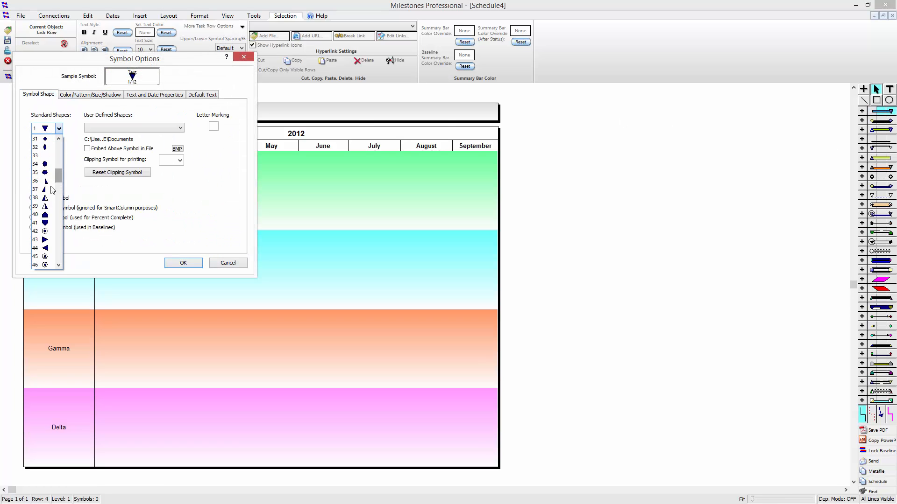
{"action": "scroll", "coordinate": [51, 201], "scroll_direction": "up", "scroll_amount": 5}
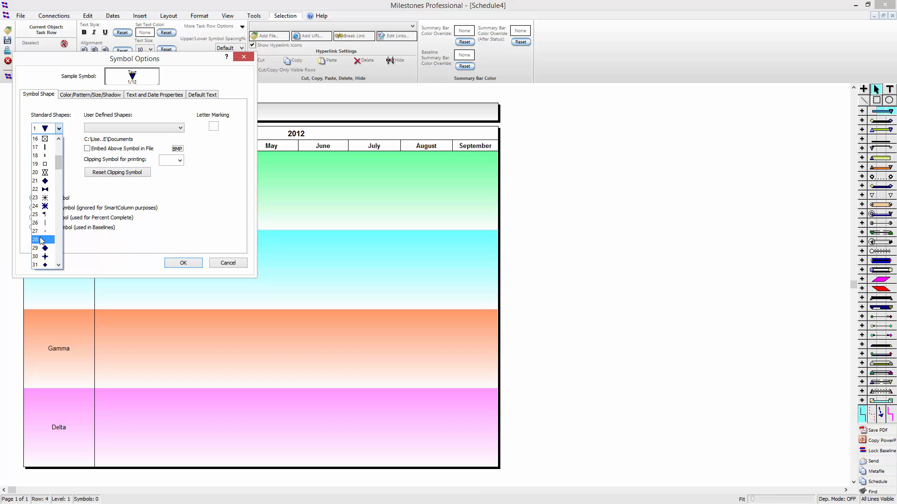
{"action": "left_click", "coordinate": [42, 241]}
{"action": "left_click", "coordinate": [183, 263]}
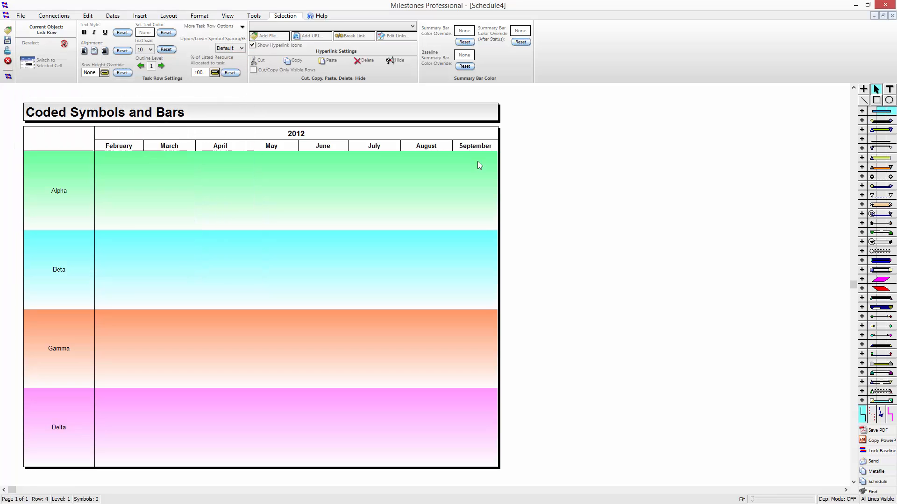
Change the first toolbox entry's bar to bar type 2 with a Silver before-status fill color.
{"action": "double_click", "coordinate": [884, 115]}
{"action": "left_click", "coordinate": [89, 128]}
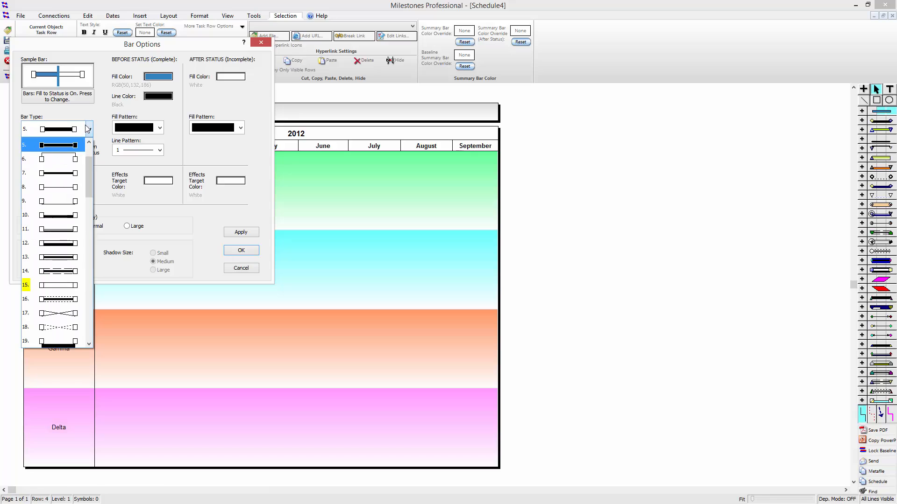
{"action": "left_click_drag", "start_coordinate": [87, 173], "coordinate": [88, 161]}
{"action": "left_click", "coordinate": [77, 159]}
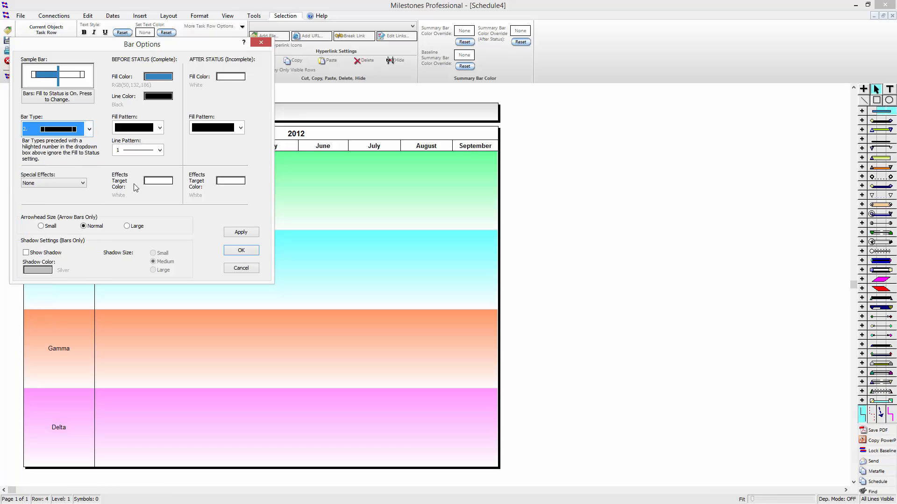
{"action": "left_click", "coordinate": [159, 77]}
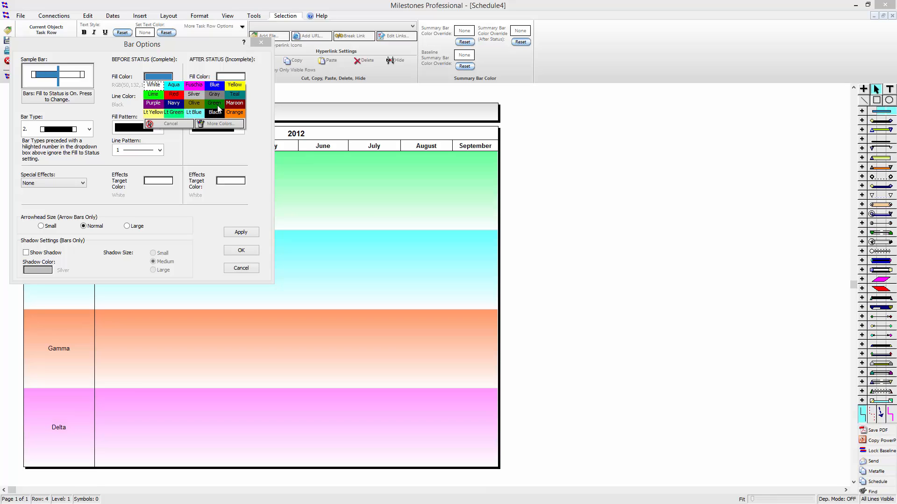
{"action": "left_click", "coordinate": [195, 94]}
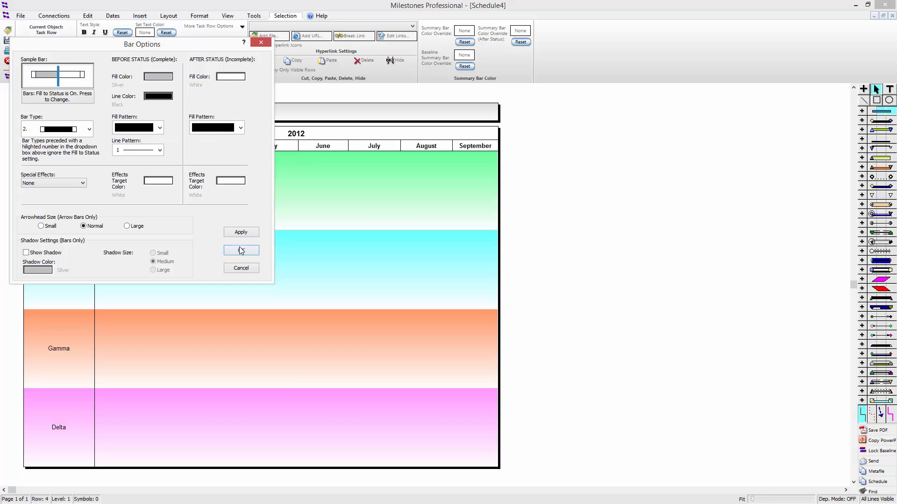
{"action": "left_click", "coordinate": [241, 251]}
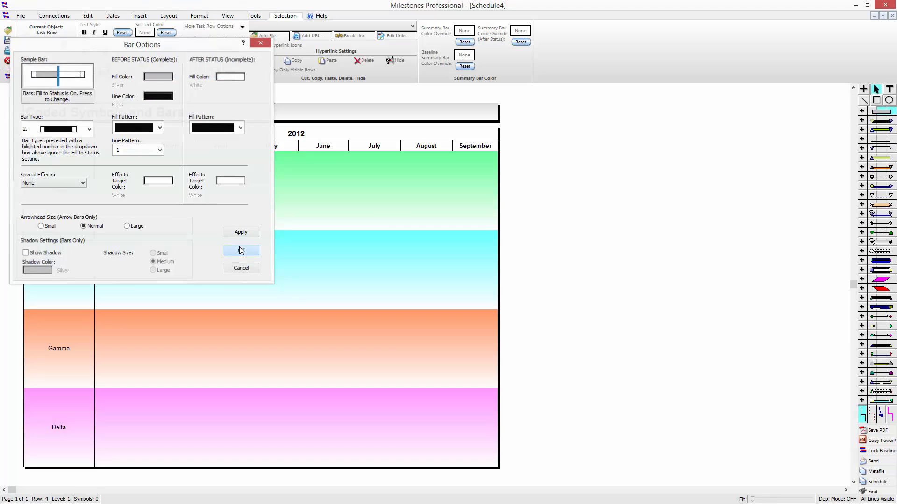
Set the text placement of the first toolbox entry's start symbol to Middle and Bar.
{"action": "double_click", "coordinate": [875, 114]}
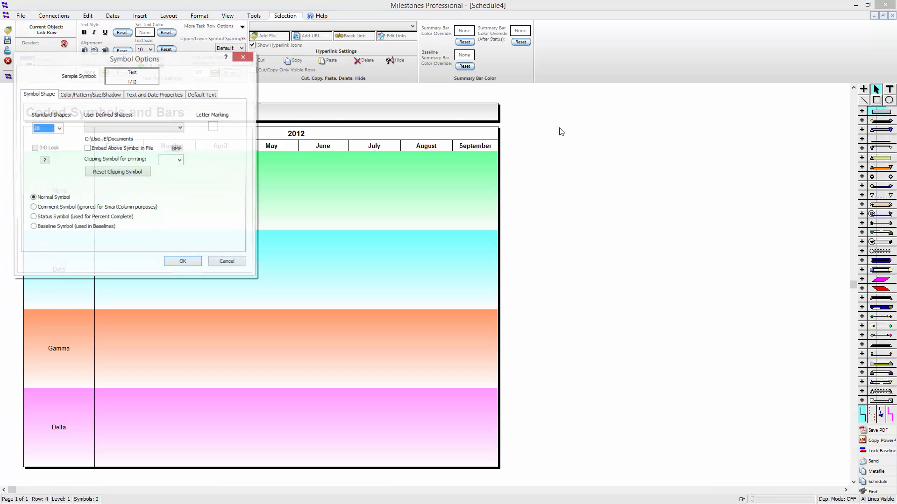
{"action": "left_click", "coordinate": [147, 95]}
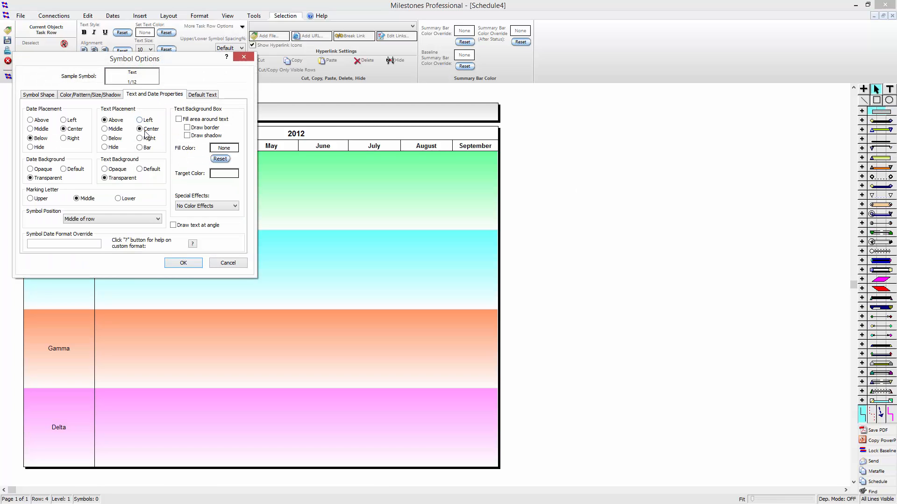
{"action": "left_click", "coordinate": [145, 148]}
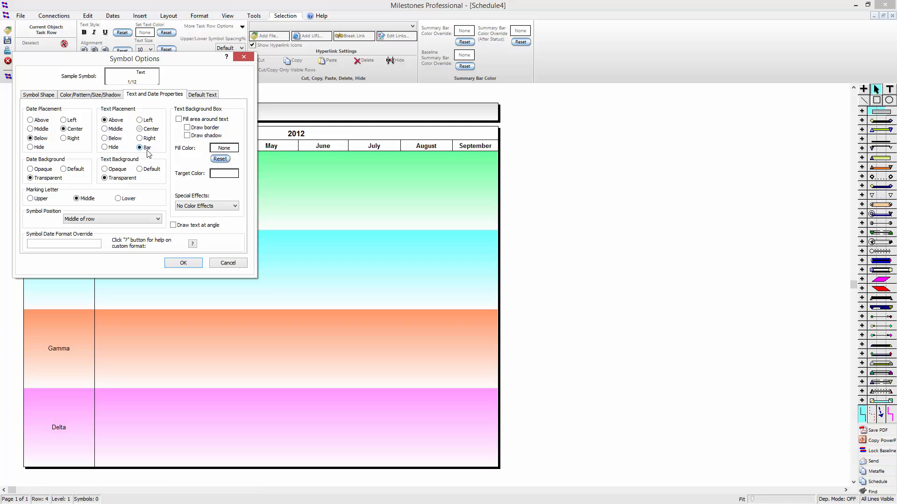
{"action": "left_click", "coordinate": [111, 130]}
{"action": "left_click", "coordinate": [173, 262]}
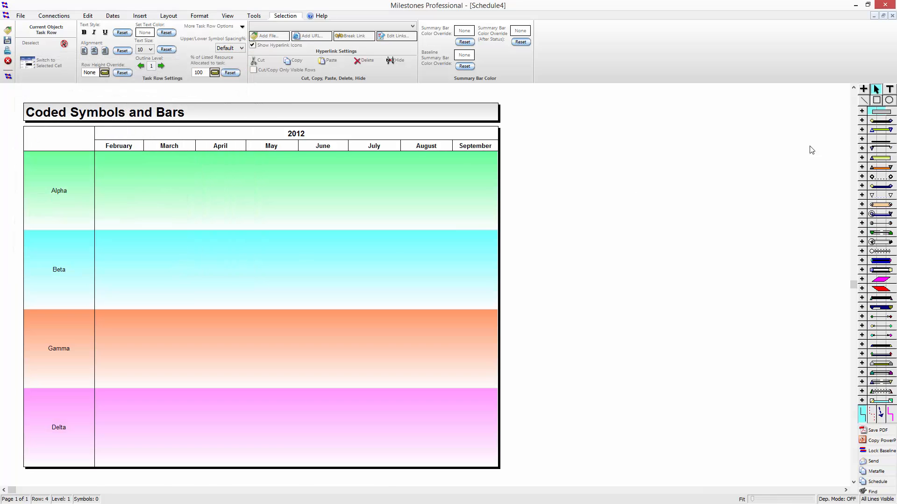
Change the second toolbox entry's end symbol to the star, standard shape 5, with a Red fill color.
{"action": "double_click", "coordinate": [891, 122]}
{"action": "left_click", "coordinate": [59, 129]}
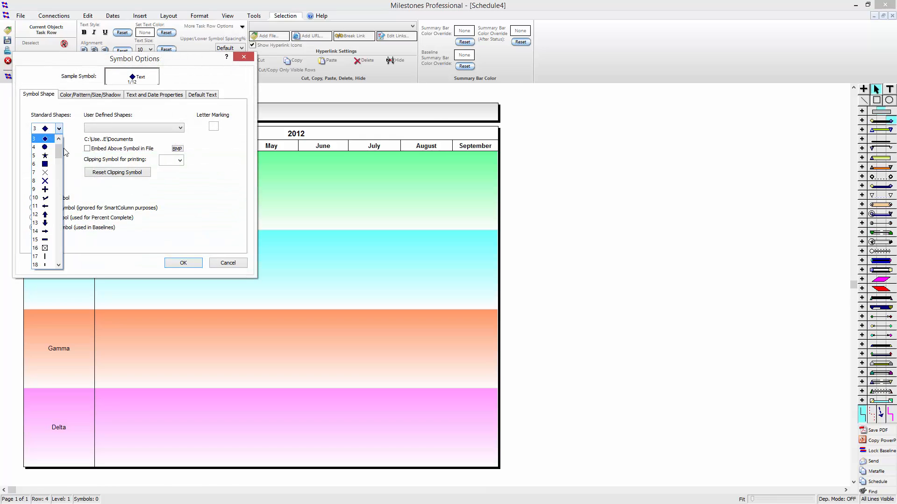
{"action": "left_click", "coordinate": [49, 156]}
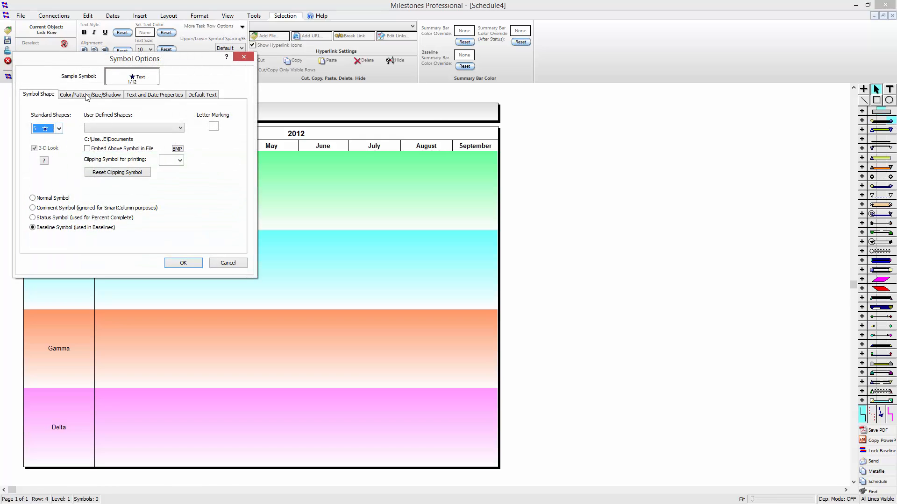
{"action": "left_click", "coordinate": [90, 94]}
{"action": "left_click", "coordinate": [85, 142]}
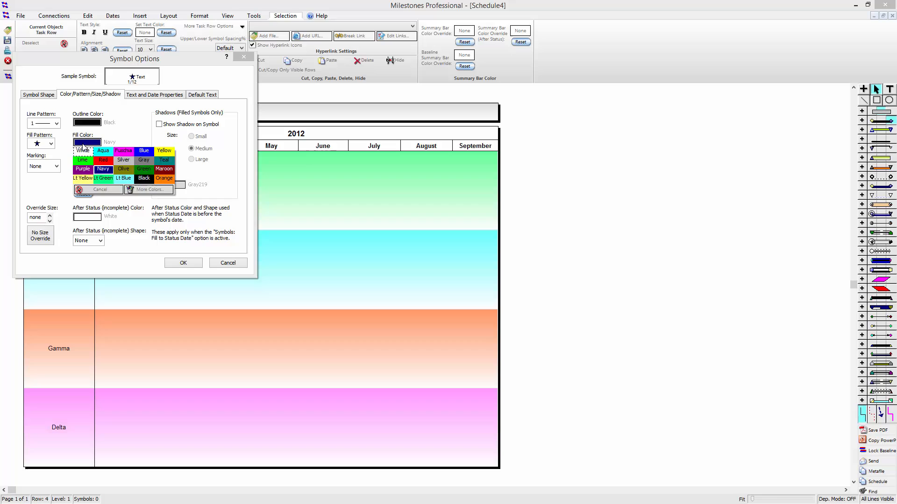
{"action": "left_click", "coordinate": [102, 161]}
{"action": "left_click", "coordinate": [182, 262]}
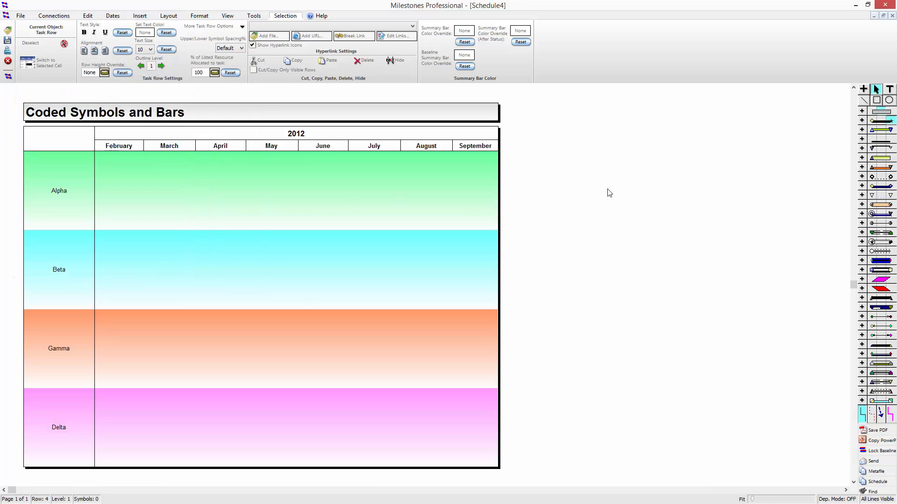
{"action": "left_click", "coordinate": [863, 112]}
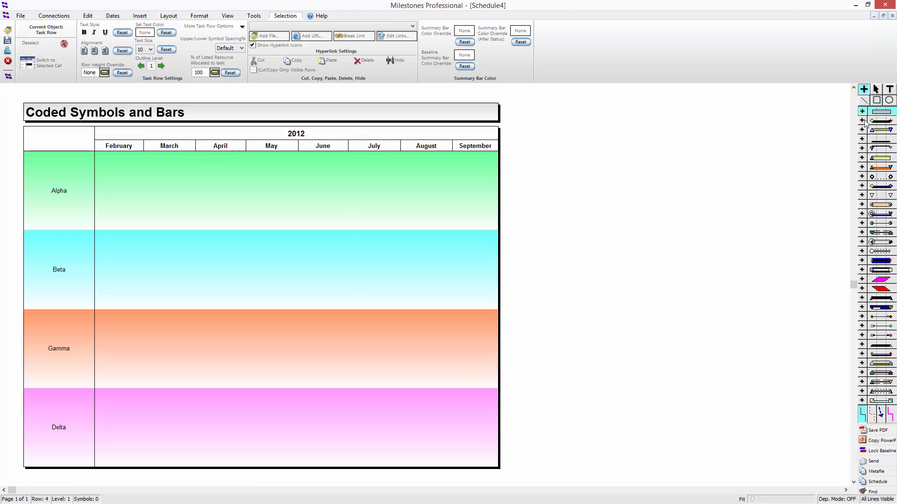
{"action": "left_click", "coordinate": [869, 122]}
{"action": "left_click", "coordinate": [892, 122]}
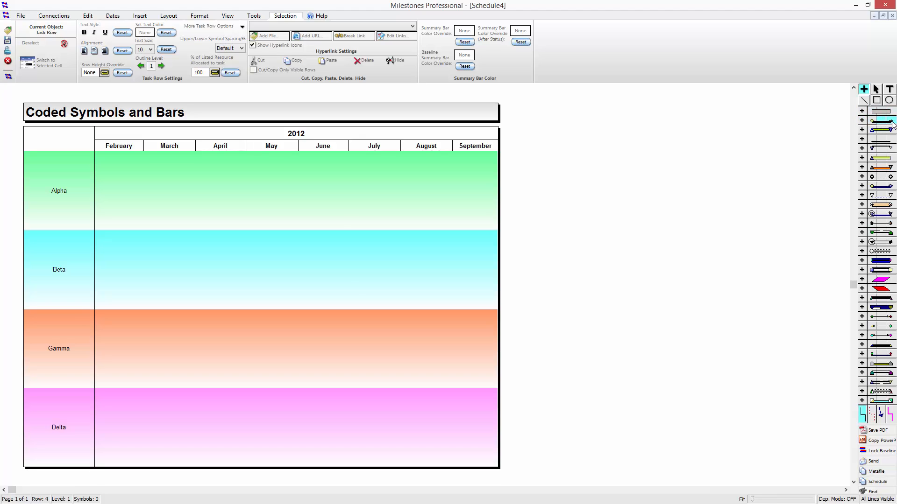
{"action": "left_click", "coordinate": [862, 112]}
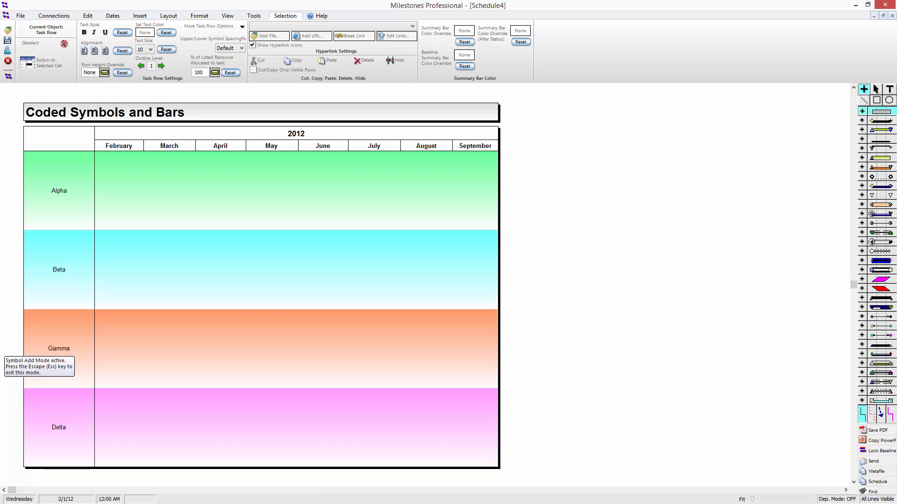
Switch to Microsoft Project and set the Row in Milestones code to 1 for Alpha Test and 2 for both Beta tasks.
{"action": "key", "text": "alt+Tab"}
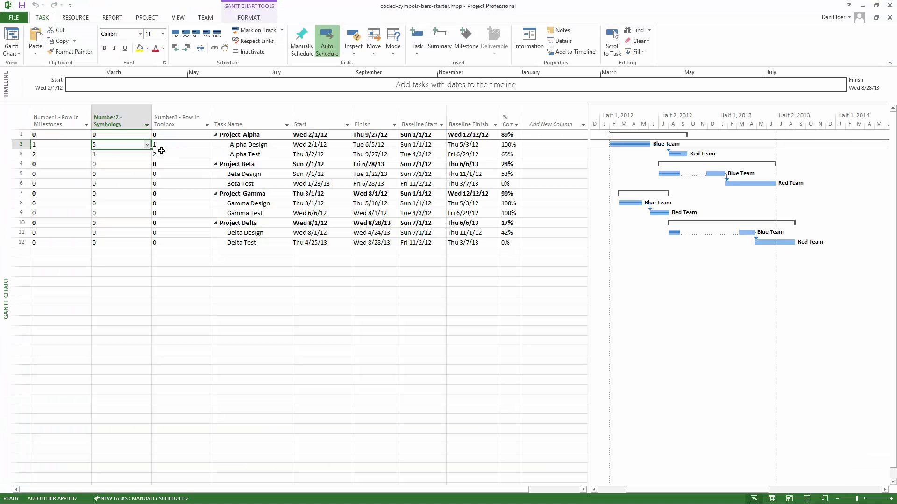
{"action": "left_click", "coordinate": [48, 156]}
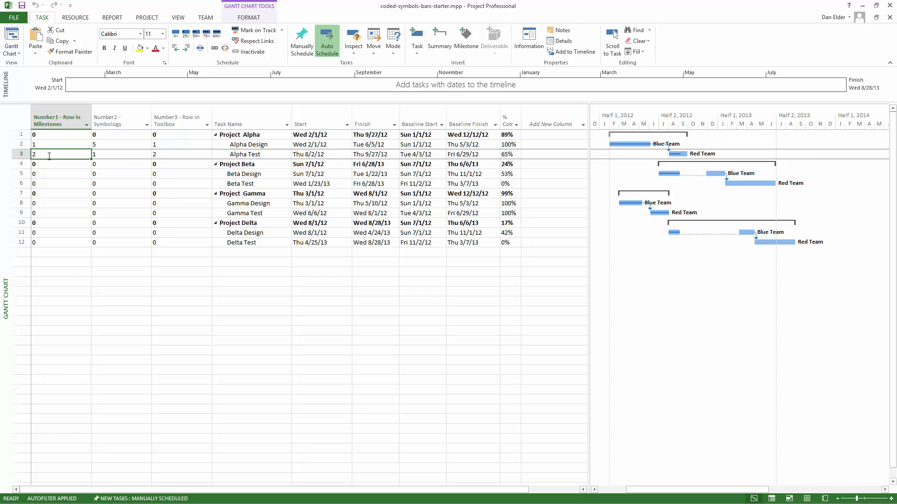
{"action": "type", "text": "1"}
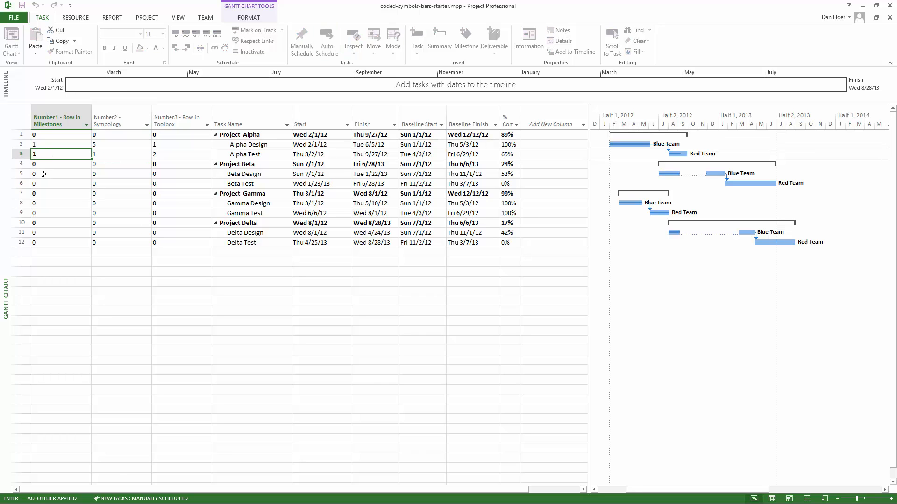
{"action": "left_click", "coordinate": [42, 174]}
{"action": "type", "text": "2"}
{"action": "left_click", "coordinate": [43, 186]}
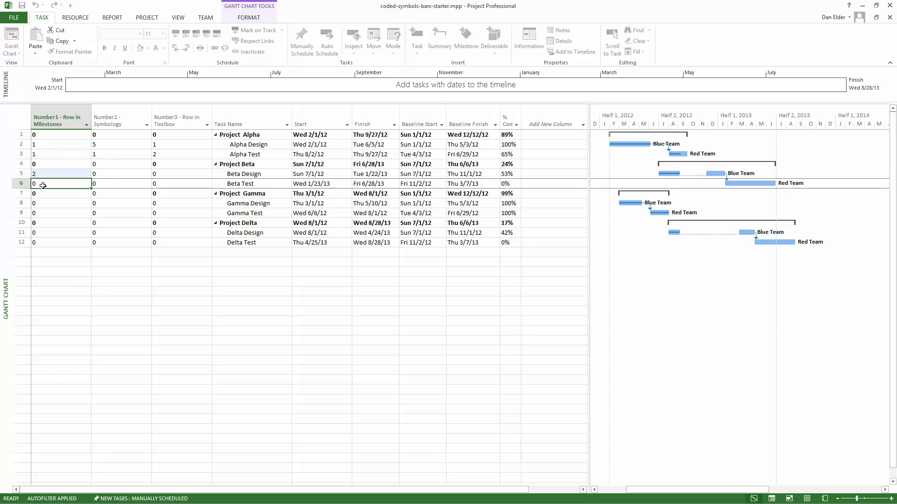
{"action": "type", "text": "2"}
Set the Row in Milestones code to 3 for Gamma Design and Test, and 4 for Delta Design and Test.
{"action": "left_click", "coordinate": [43, 204]}
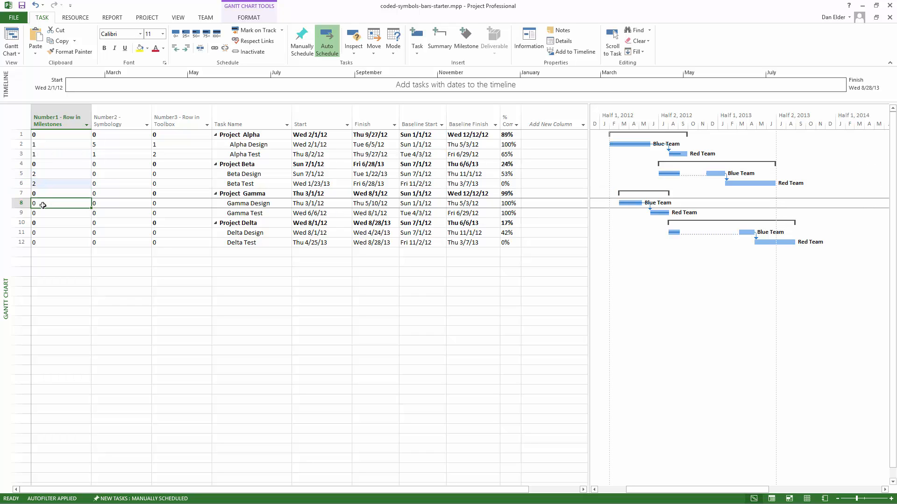
{"action": "type", "text": "3"}
{"action": "left_click", "coordinate": [41, 212]}
{"action": "type", "text": "3"}
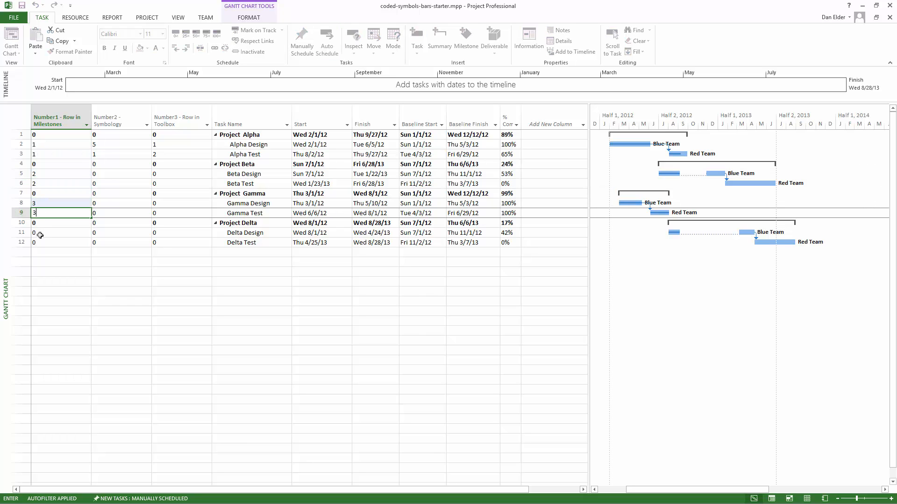
{"action": "left_click", "coordinate": [40, 234]}
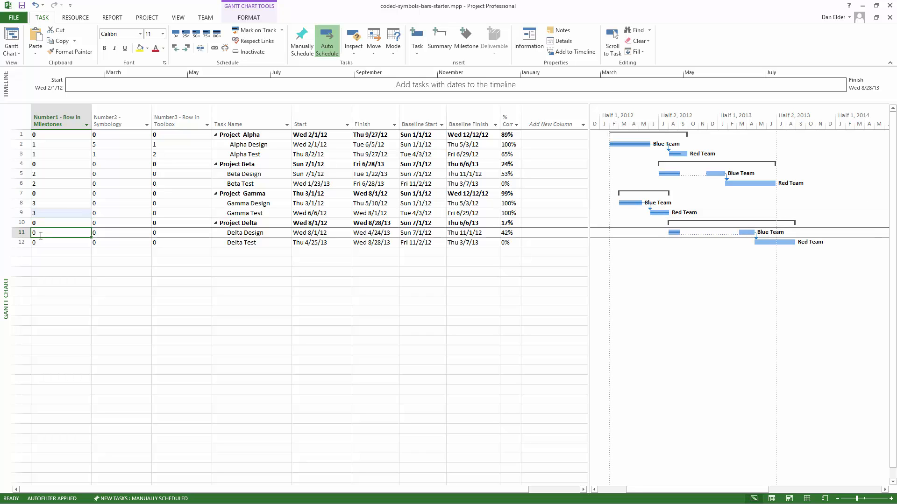
{"action": "type", "text": "4"}
{"action": "left_click", "coordinate": [40, 243]}
{"action": "type", "text": "4"}
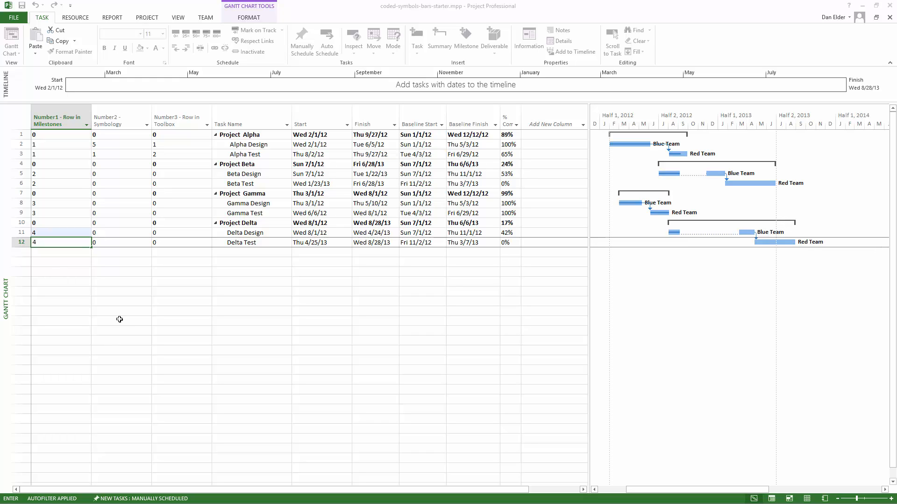
Copy the Alpha tasks' Symbology codes 5 and 1 to the Design and Test tasks of Beta, Gamma and Delta.
{"action": "left_click", "coordinate": [101, 146]}
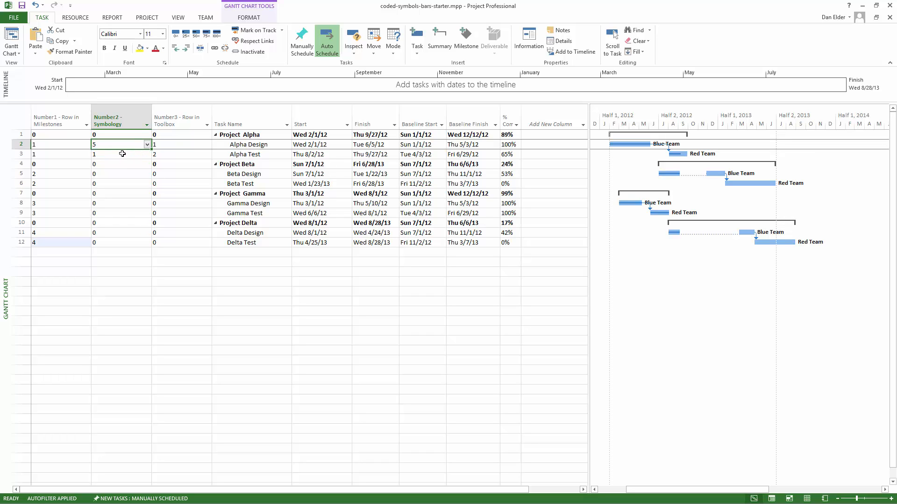
{"action": "left_click", "coordinate": [123, 154], "text": "shift"}
{"action": "key", "text": "ctrl+c"}
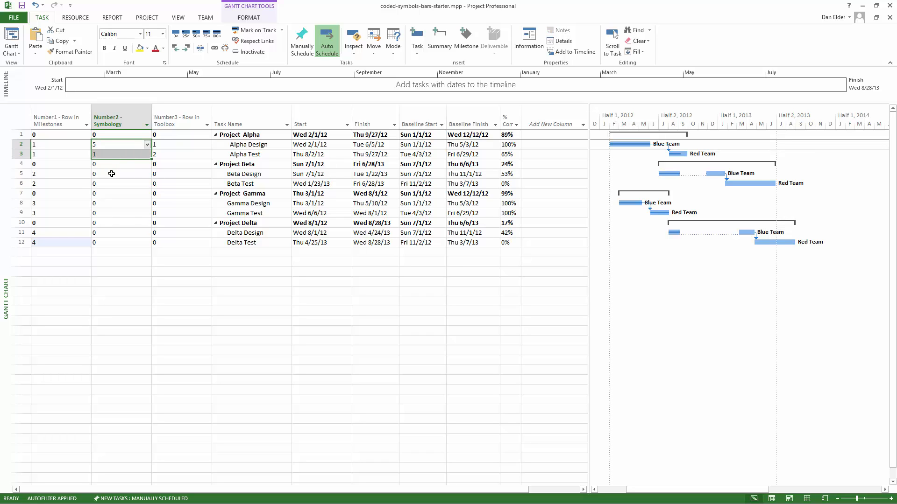
{"action": "left_click", "coordinate": [111, 174]}
{"action": "key", "text": "ctrl+v"}
{"action": "left_click", "coordinate": [109, 204]}
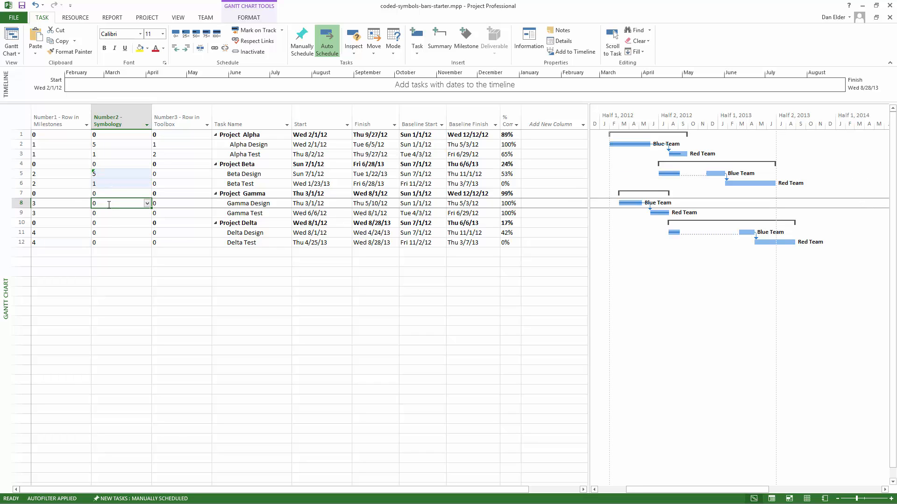
{"action": "key", "text": "ctrl+v"}
{"action": "left_click", "coordinate": [108, 232]}
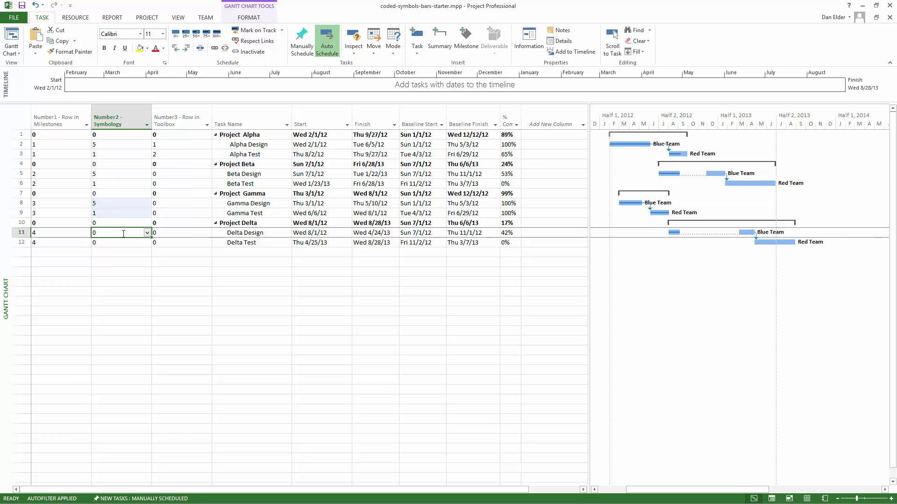
{"action": "key", "text": "ctrl+v"}
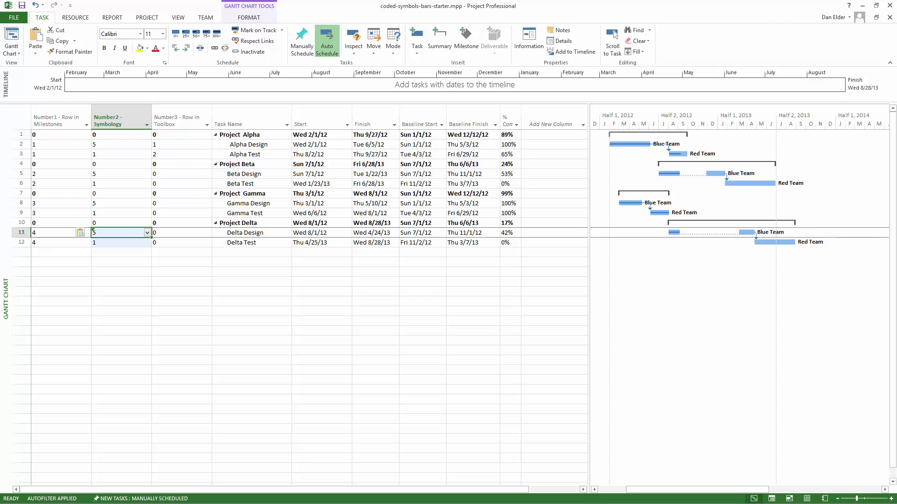
Check the coded symbols reference image, and copy the Alpha tasks' Row in Toolbox codes 1 and 2 to the Beta, Gamma and Delta tasks.
{"action": "key", "text": "alt+Tab"}
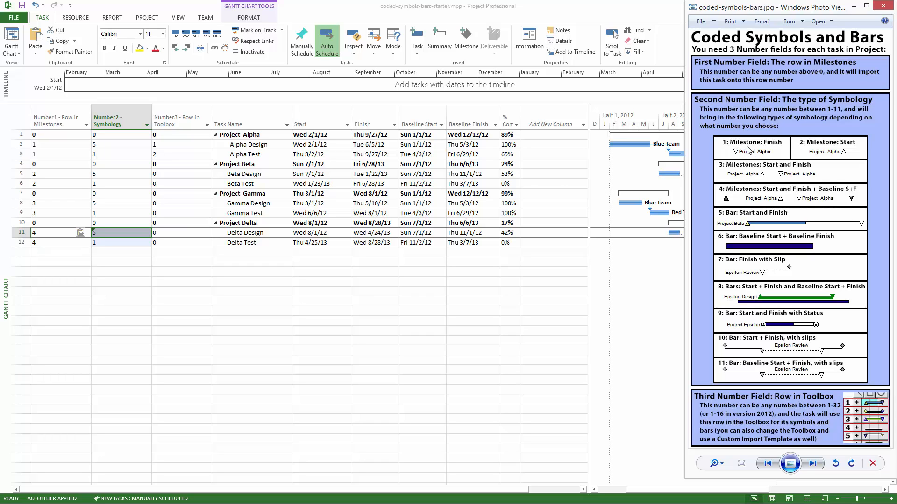
{"action": "left_click", "coordinate": [172, 148]}
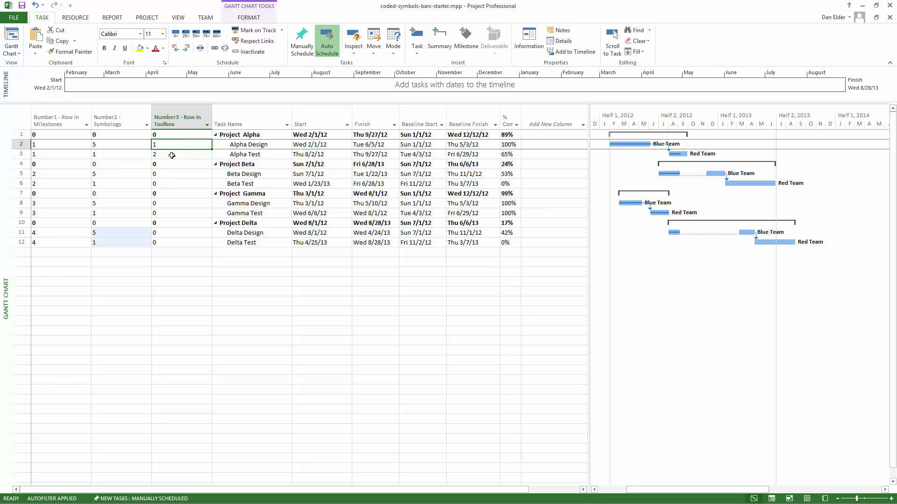
{"action": "left_click", "coordinate": [172, 155], "text": "shift"}
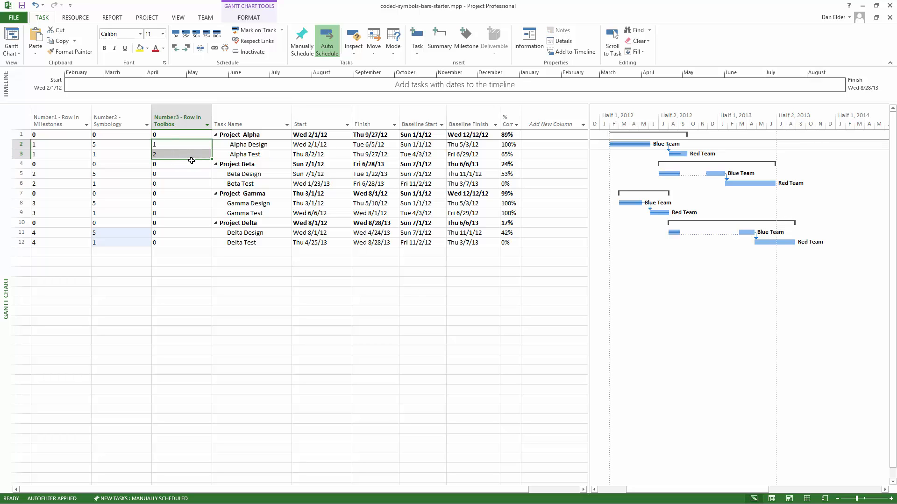
{"action": "key", "text": "ctrl+c"}
{"action": "left_click", "coordinate": [176, 174]}
{"action": "key", "text": "ctrl+v"}
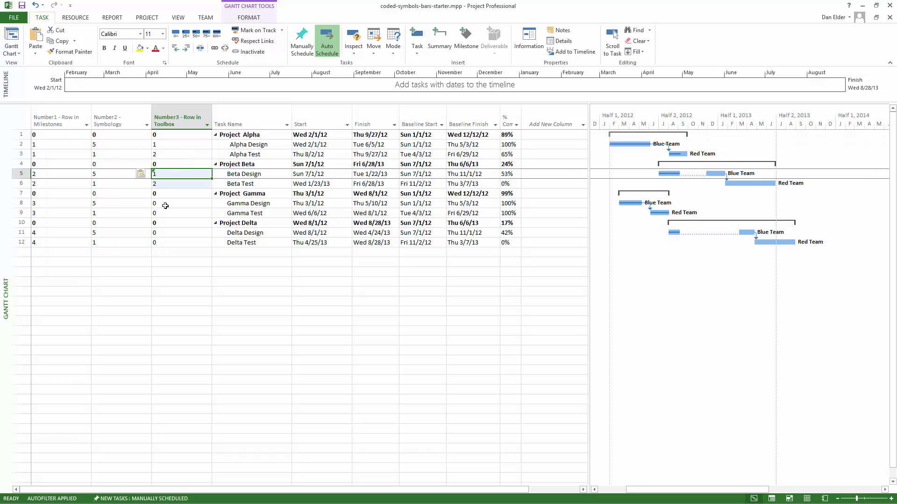
{"action": "left_click", "coordinate": [166, 206]}
{"action": "key", "text": "ctrl+v"}
{"action": "left_click", "coordinate": [169, 233]}
{"action": "key", "text": "ctrl+v"}
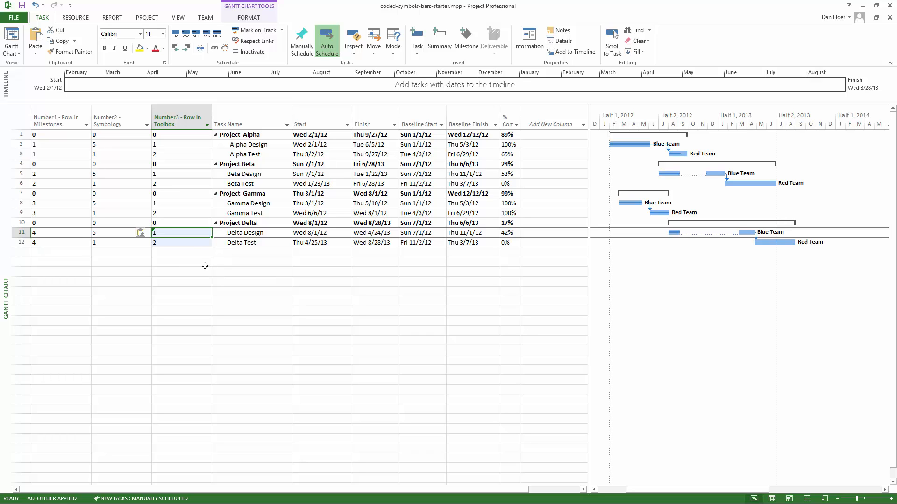
In Milestones Professional, save the chart as a Microsoft Project custom import template described as "coded-bars" in the file coded-bars-template.mlf.
{"action": "left_click", "coordinate": [219, 254]}
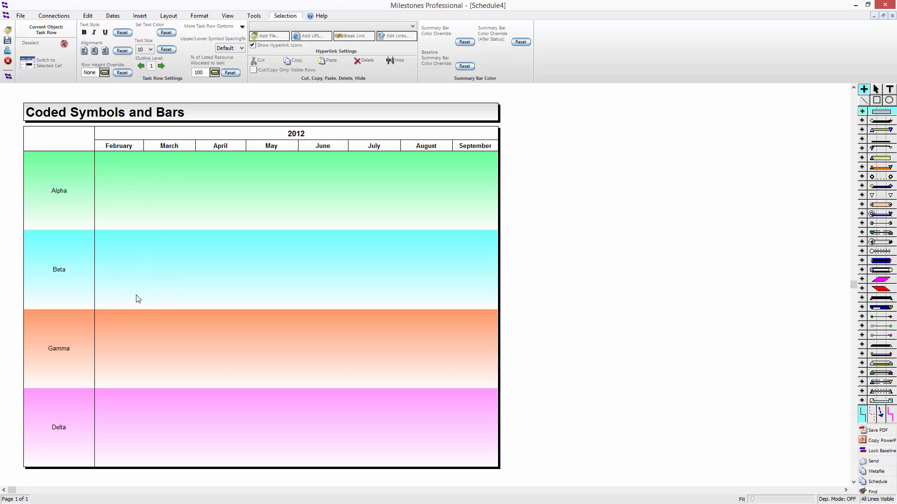
{"action": "left_click", "coordinate": [30, 43]}
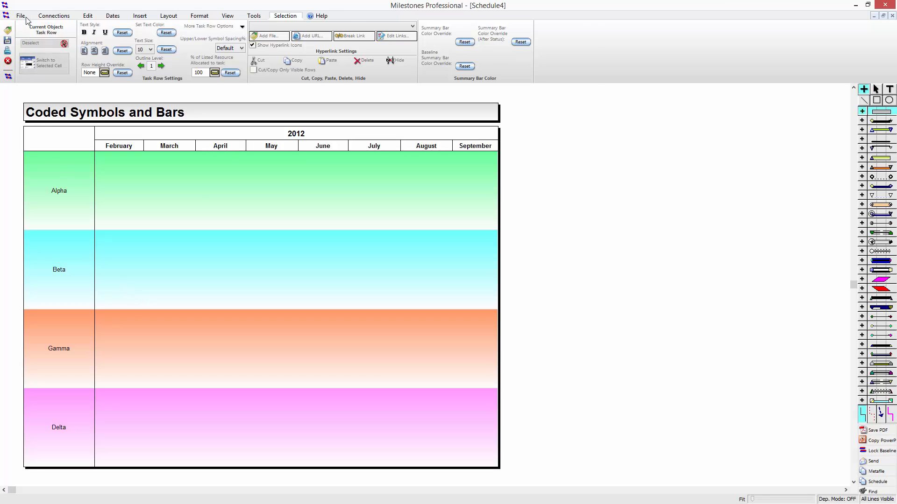
{"action": "left_click", "coordinate": [22, 16]}
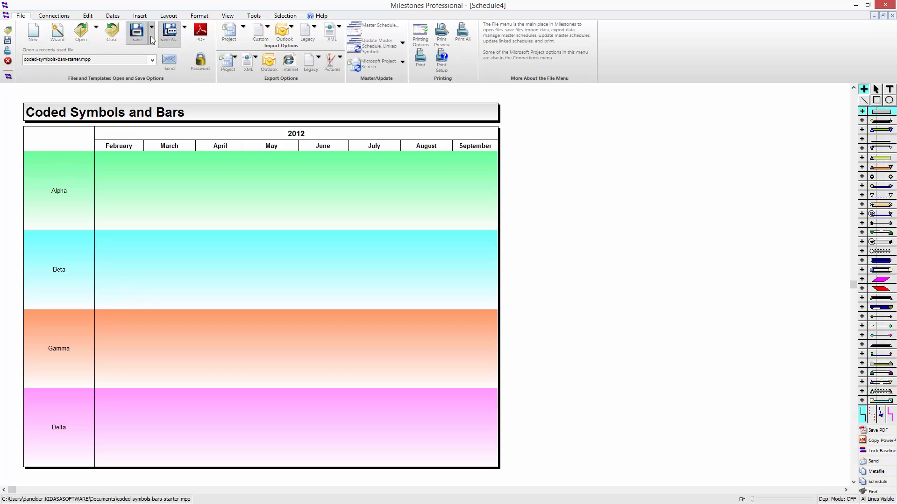
{"action": "left_click", "coordinate": [184, 38]}
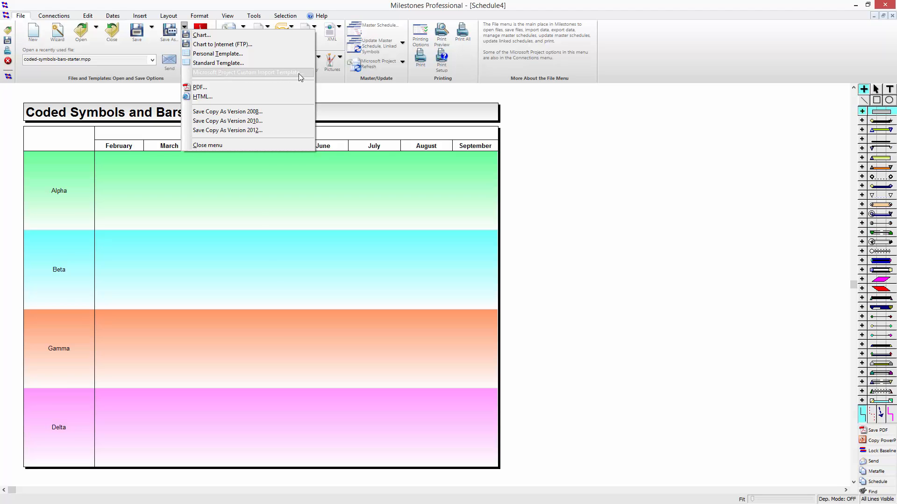
{"action": "left_click", "coordinate": [259, 72]}
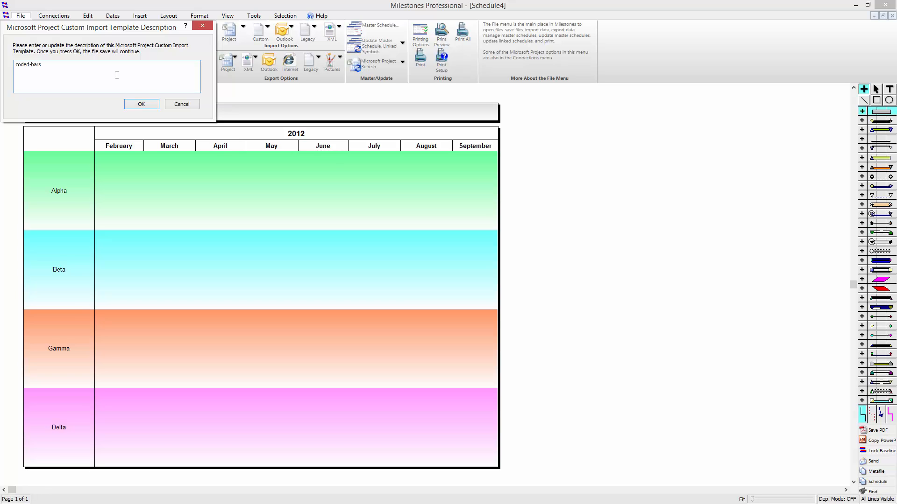
{"action": "left_click", "coordinate": [141, 104]}
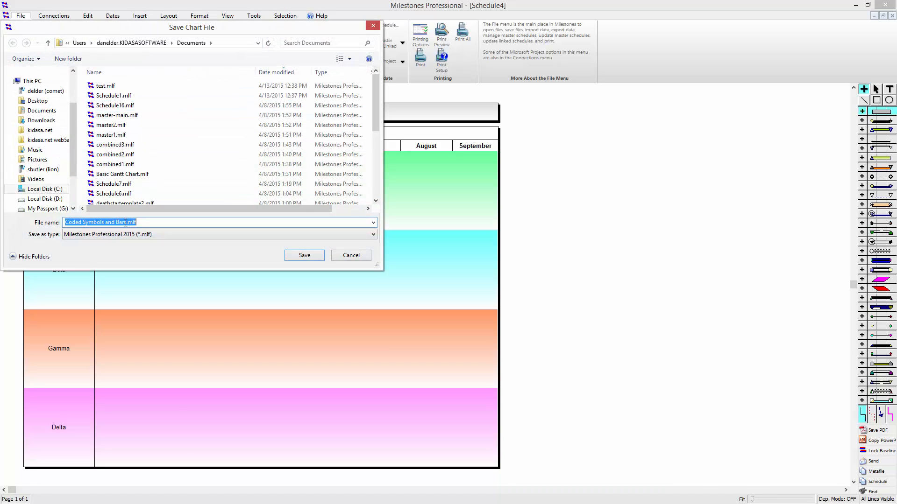
{"action": "left_click_drag", "start_coordinate": [126, 222], "coordinate": [50, 222]}
{"action": "type", "text": "coded-bars-t"}
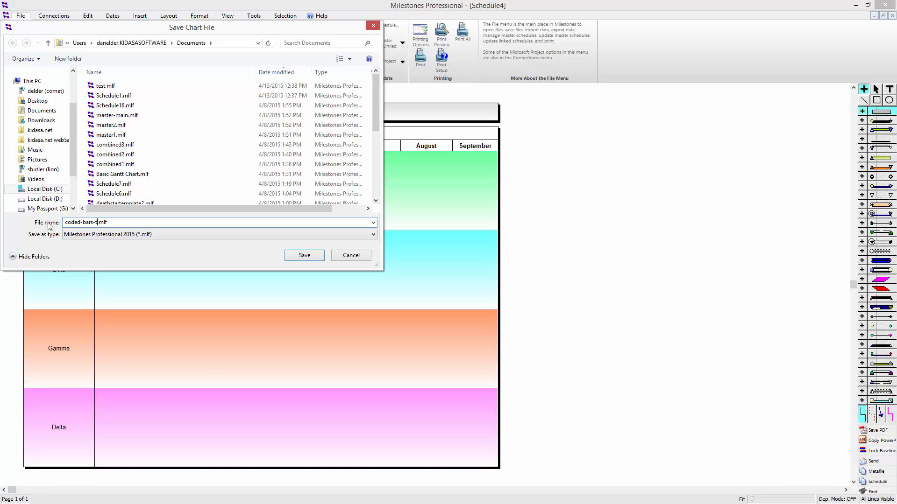
{"action": "type", "text": "emplate"}
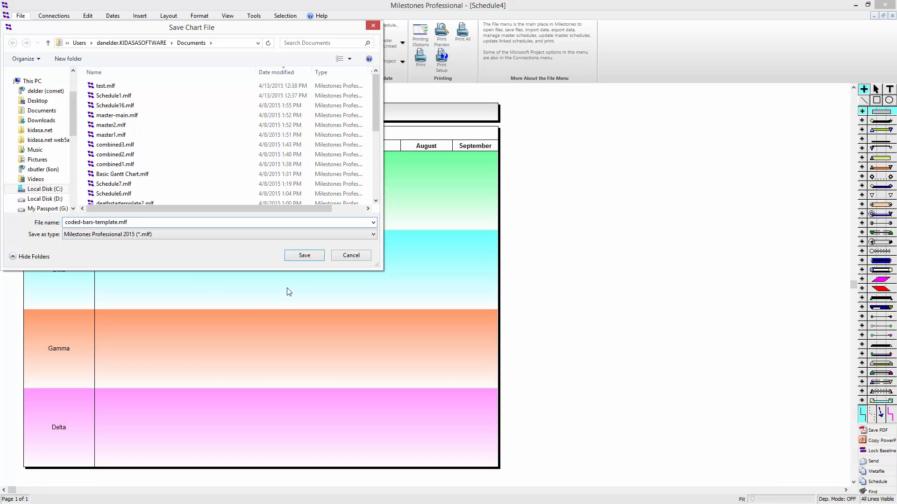
{"action": "left_click", "coordinate": [301, 255]}
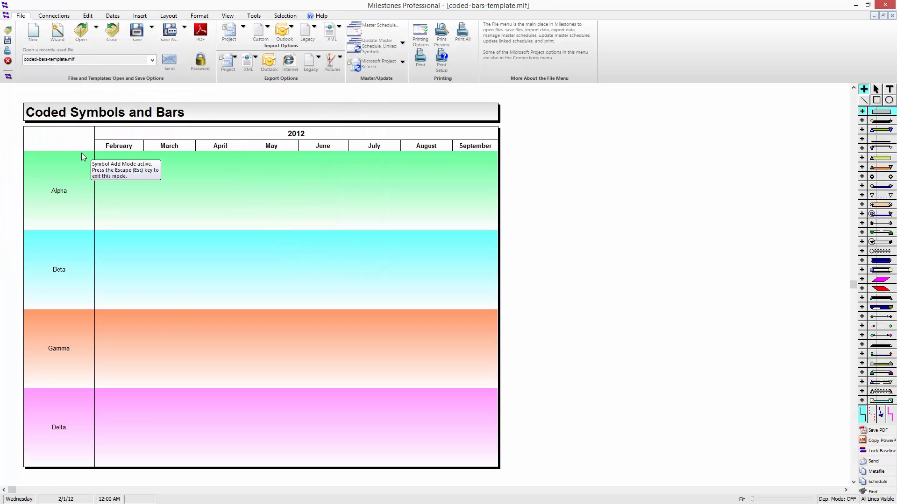
Start a report from the Project file coded-symbols-bars-starter.mpp using the wizard's option to create swimlane schedules using codes.
{"action": "left_click", "coordinate": [49, 17]}
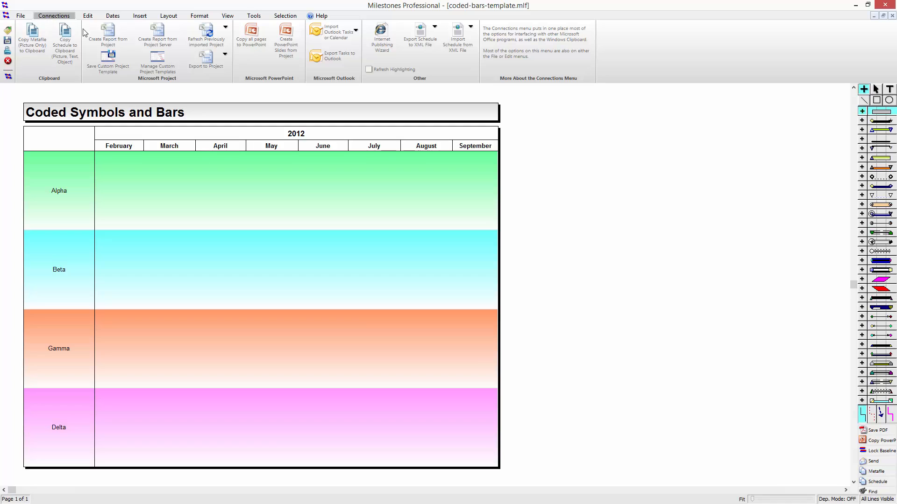
{"action": "left_click", "coordinate": [124, 44]}
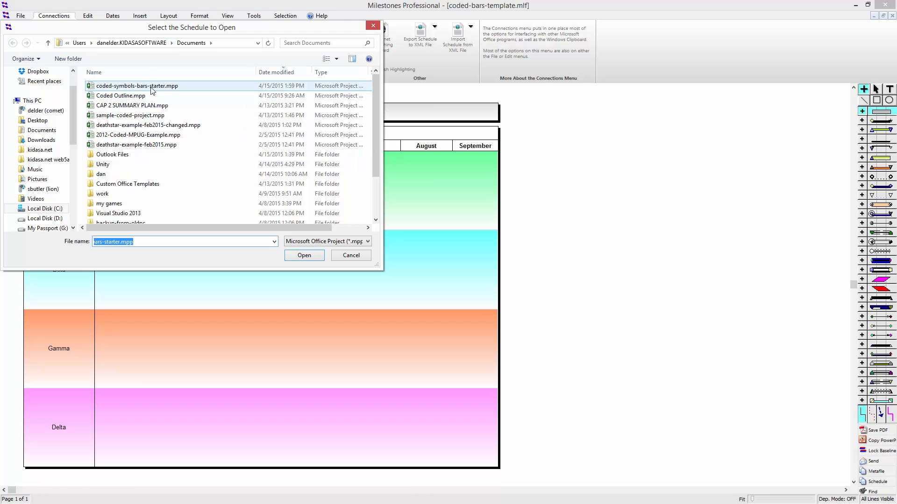
{"action": "left_click", "coordinate": [304, 255]}
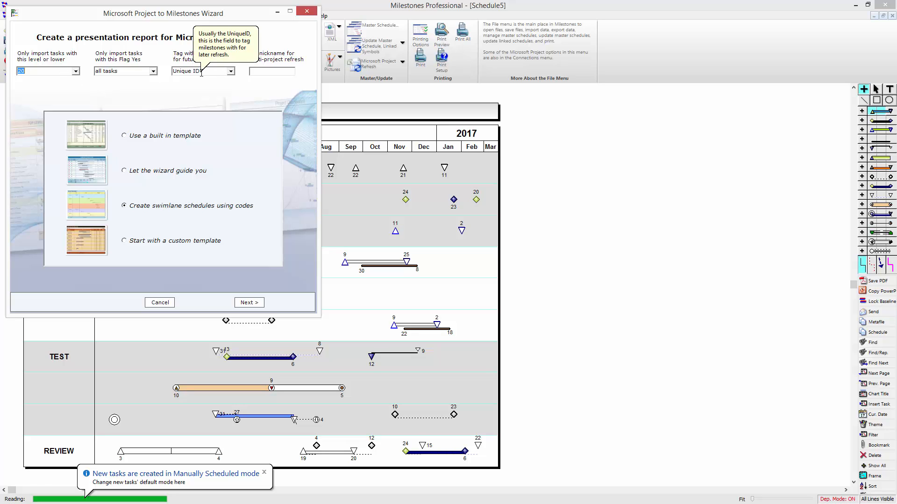
{"action": "left_click", "coordinate": [255, 302]}
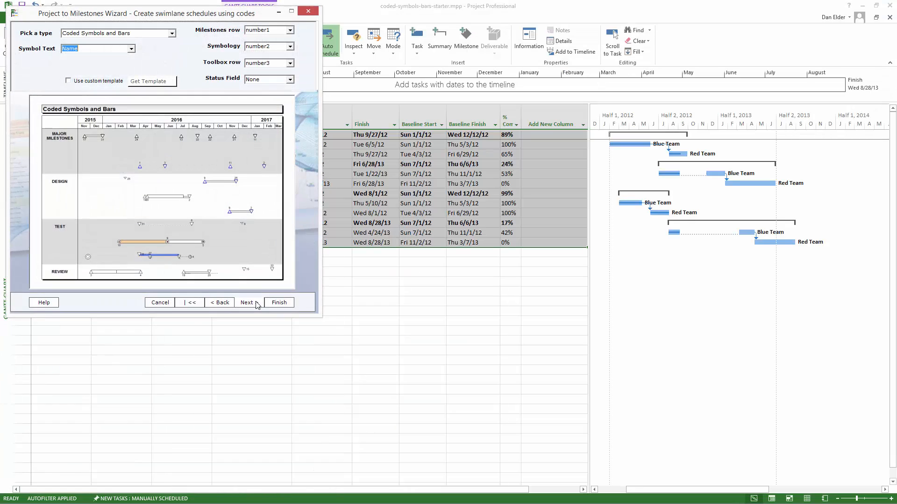
Apply the custom template coded-bars-template.mlf to the Coded Symbols and Bars report and finish the import into Milestones Professional.
{"action": "left_click", "coordinate": [70, 81]}
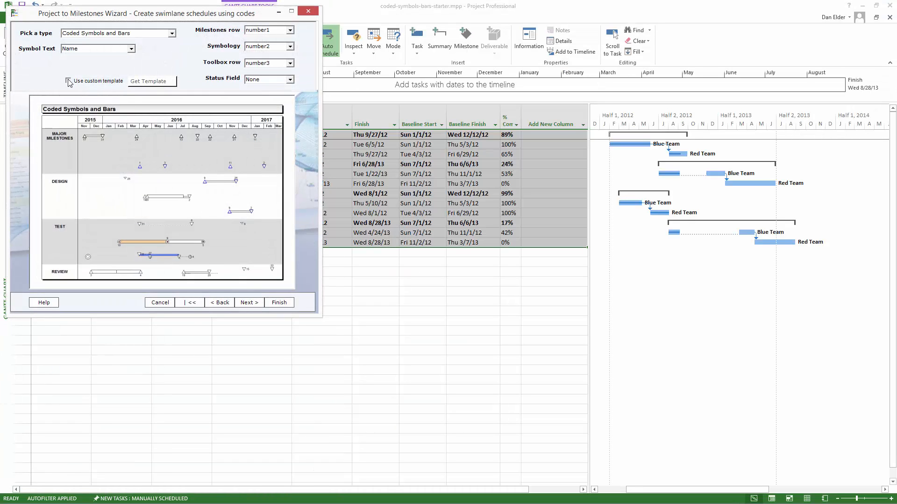
{"action": "left_click", "coordinate": [147, 81]}
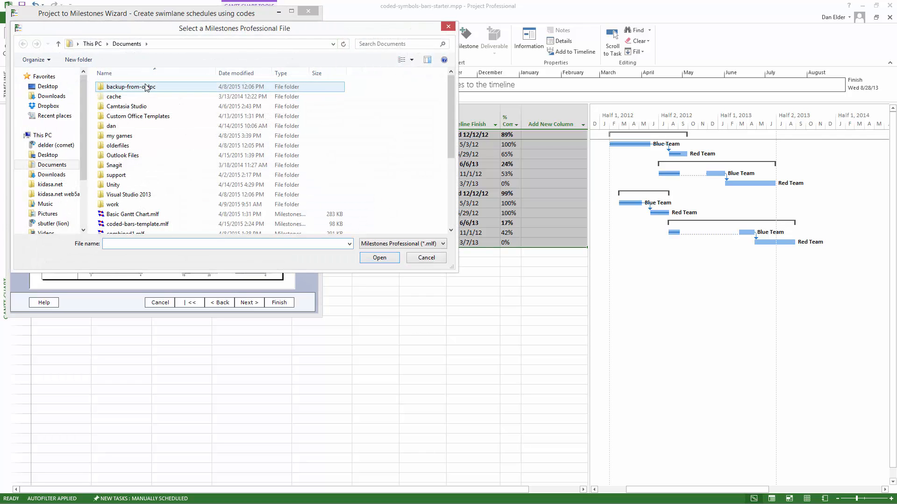
{"action": "left_click_drag", "start_coordinate": [449, 115], "coordinate": [450, 187]}
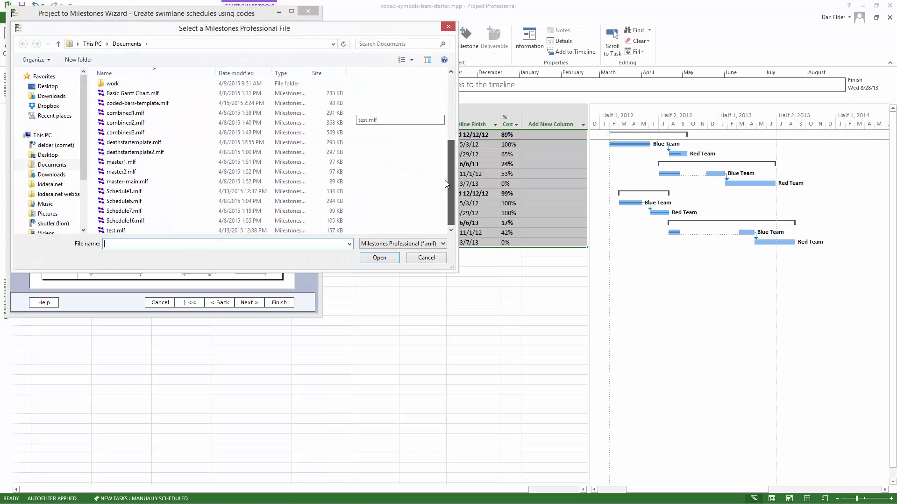
{"action": "left_click", "coordinate": [144, 106]}
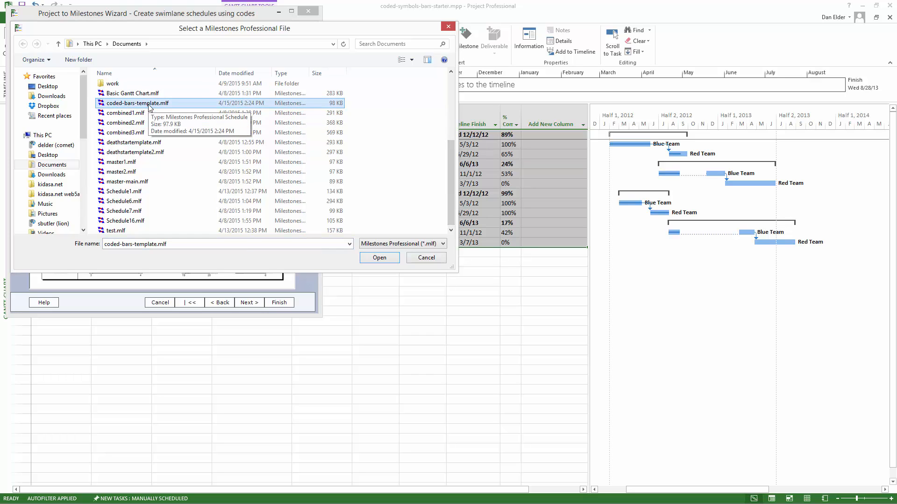
{"action": "left_click", "coordinate": [368, 259]}
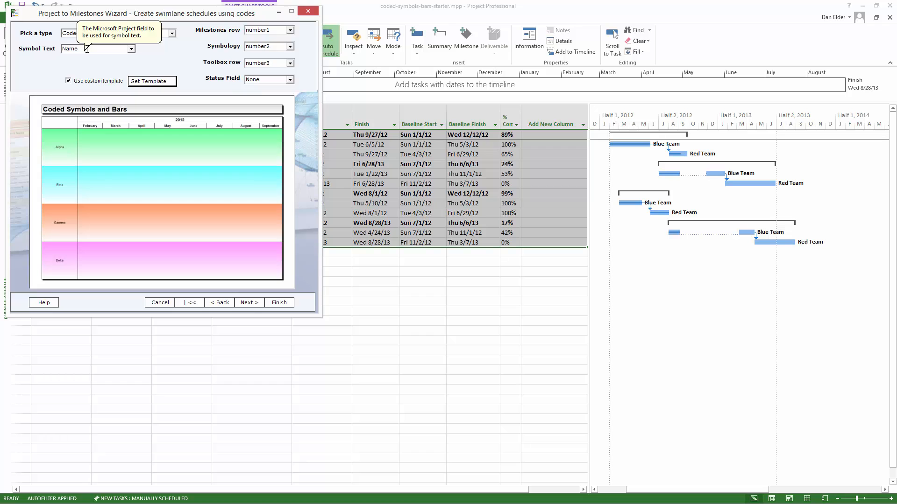
{"action": "left_click", "coordinate": [279, 302]}
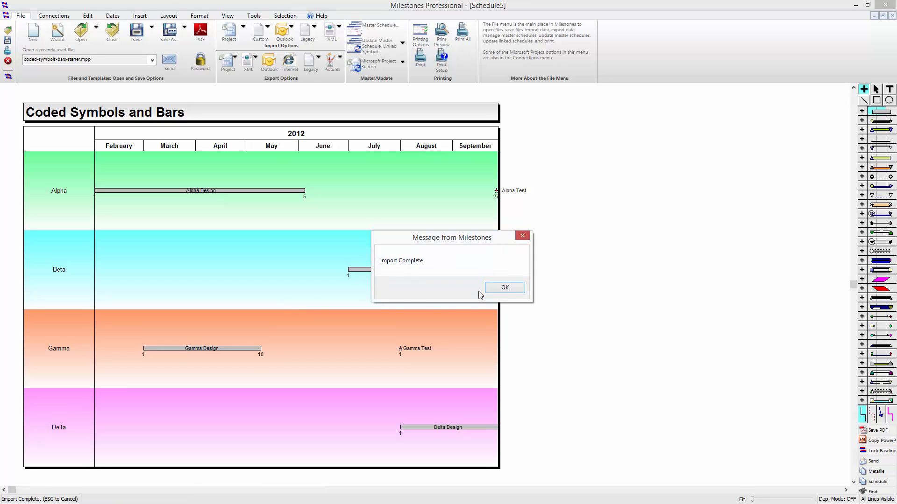
{"action": "left_click", "coordinate": [505, 288]}
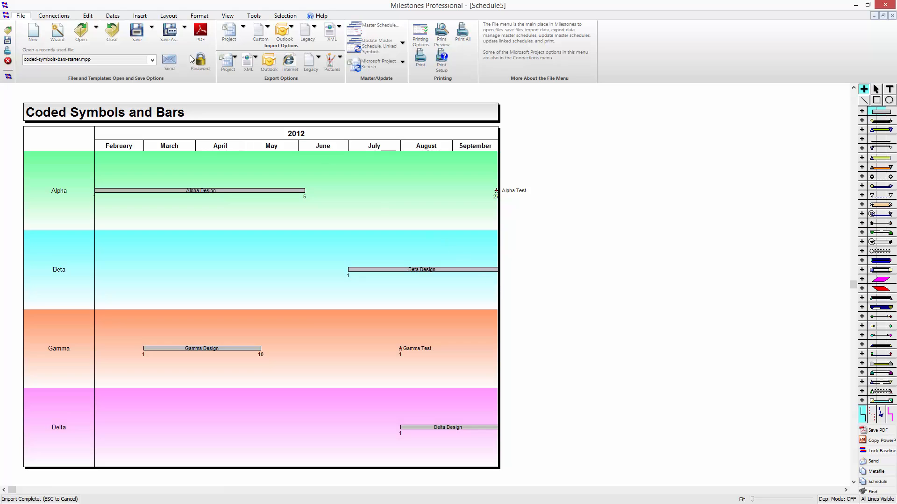
Set the schedule's displayed date range to start 1/1/2012 and end 10/27/2013.
{"action": "left_click", "coordinate": [113, 16]}
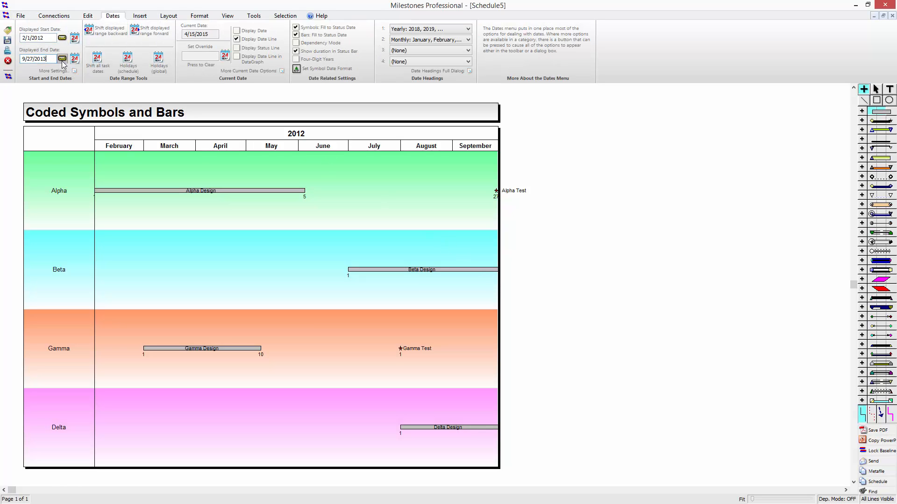
{"action": "left_click", "coordinate": [62, 59]}
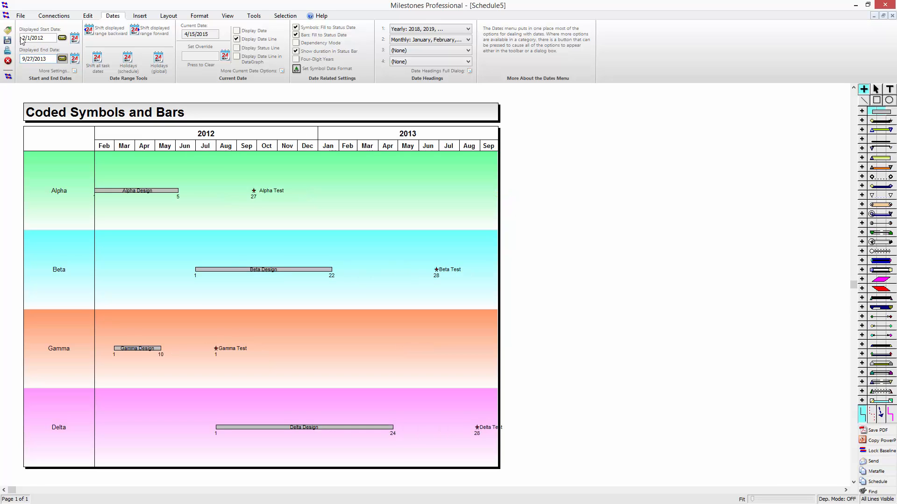
{"action": "left_click_drag", "start_coordinate": [22, 38], "coordinate": [26, 37]}
{"action": "type", "text": "1"}
{"action": "left_click", "coordinate": [63, 39]}
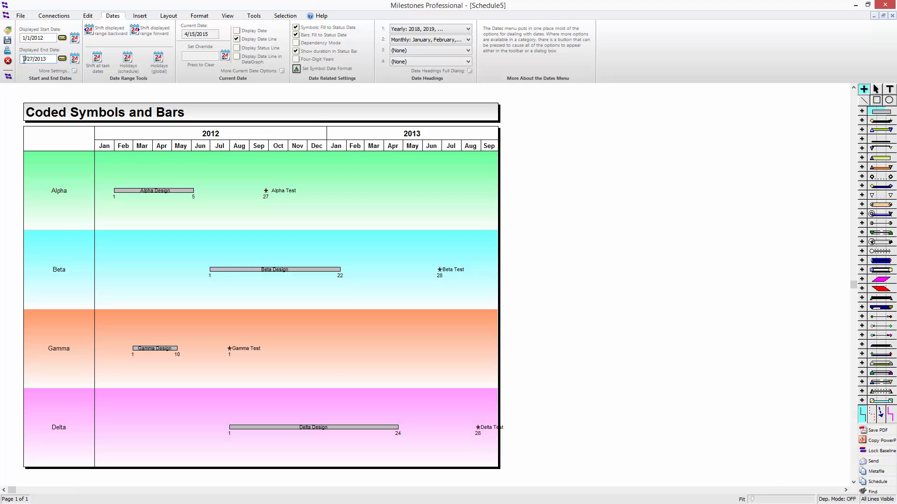
{"action": "left_click", "coordinate": [25, 59]}
{"action": "type", "text": "0"}
{"action": "left_click", "coordinate": [62, 59]}
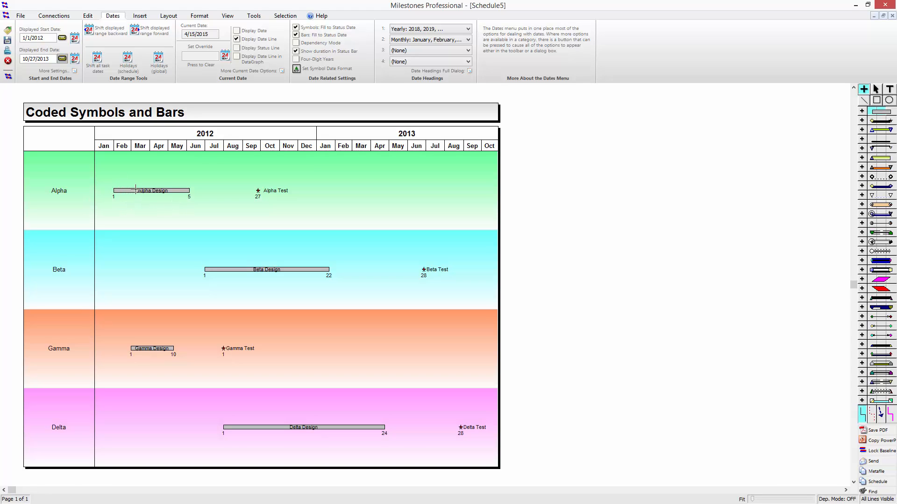
Hide the date of the start symbol in the first toolbox row and apply the change to symbols already on the schedule.
{"action": "left_click", "coordinate": [873, 94]}
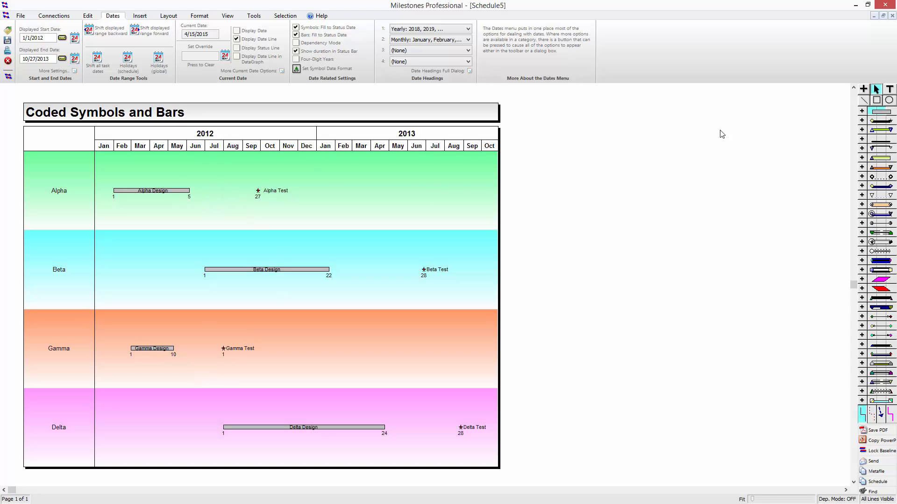
{"action": "right_click", "coordinate": [873, 113]}
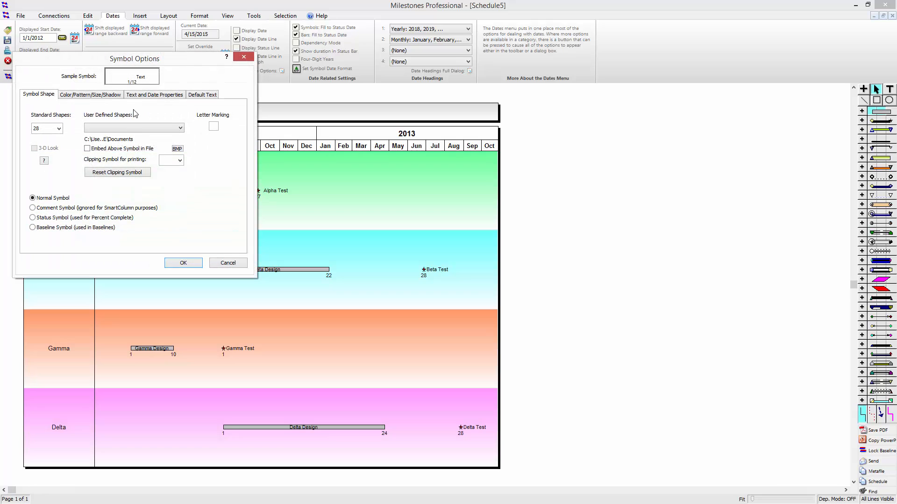
{"action": "left_click", "coordinate": [145, 95]}
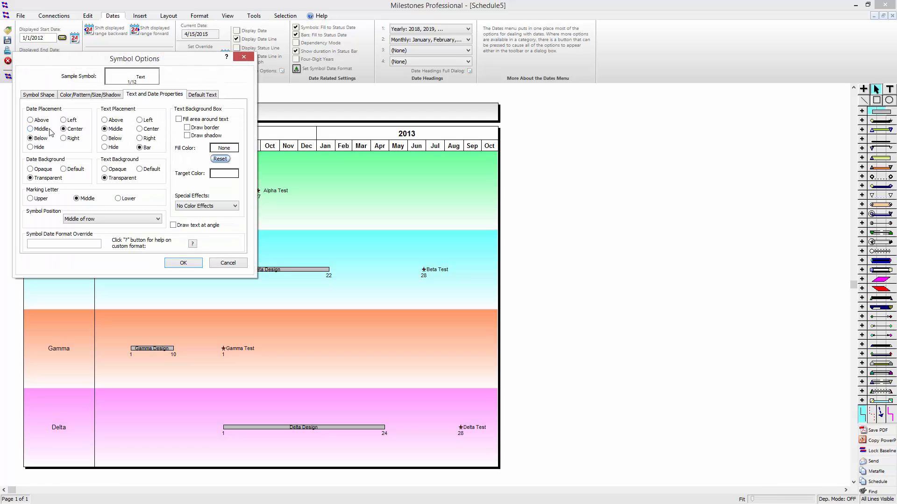
{"action": "left_click", "coordinate": [31, 147]}
{"action": "left_click", "coordinate": [183, 263]}
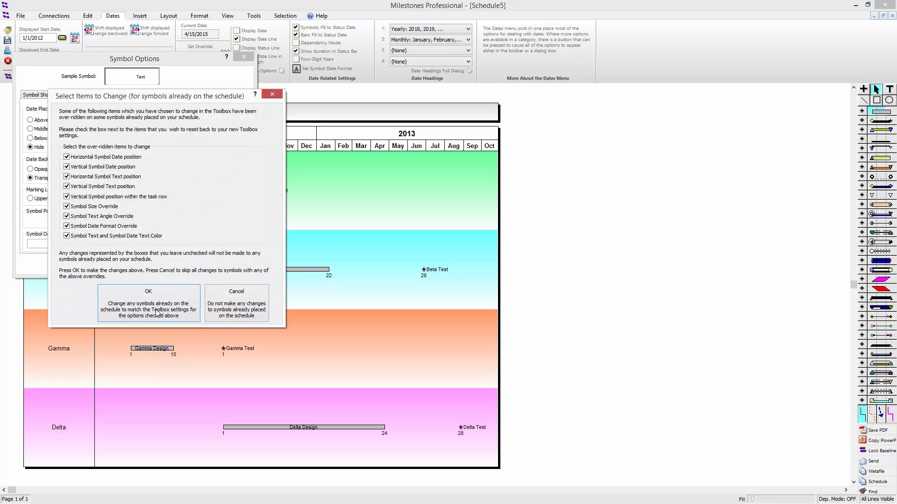
{"action": "left_click", "coordinate": [175, 306]}
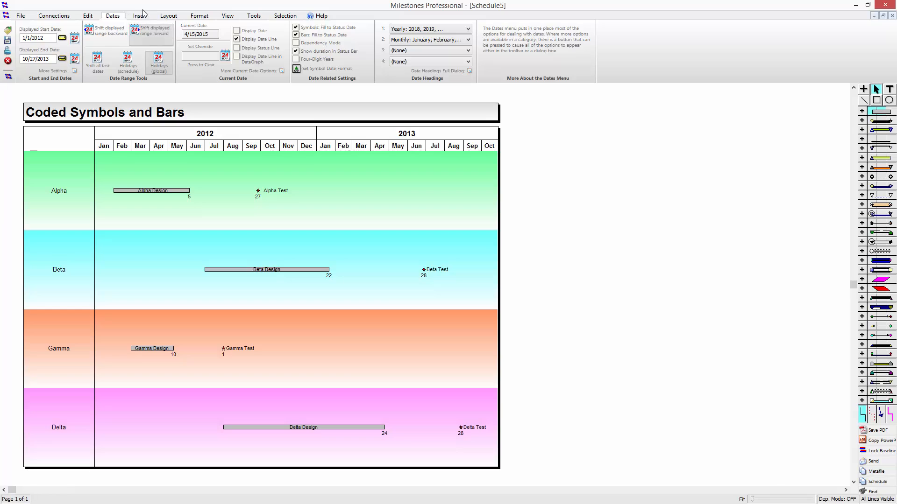
Set the symbol date format to the predefined Month and Day display.
{"action": "left_click", "coordinate": [232, 16]}
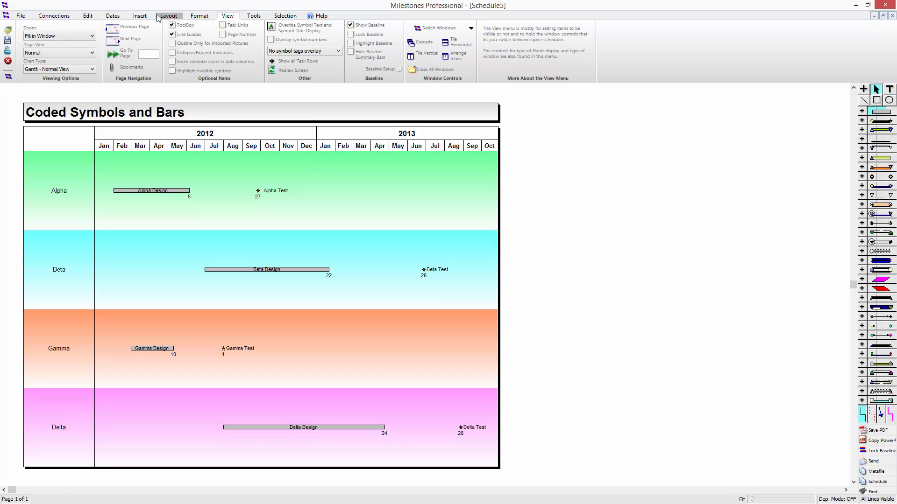
{"action": "left_click", "coordinate": [117, 16]}
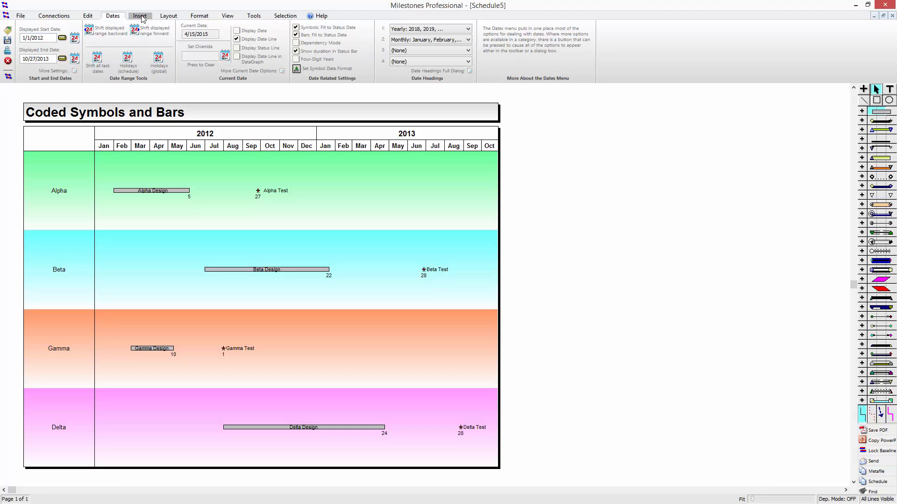
{"action": "left_click", "coordinate": [320, 70]}
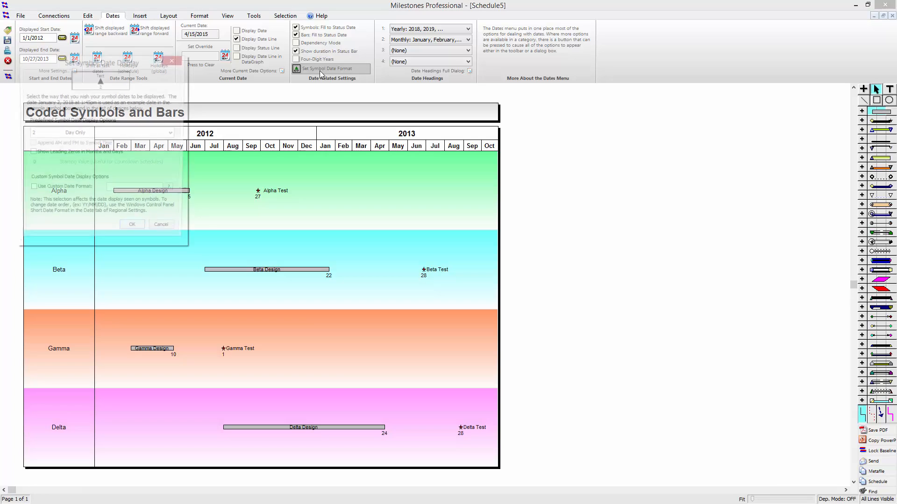
{"action": "left_click", "coordinate": [116, 134]}
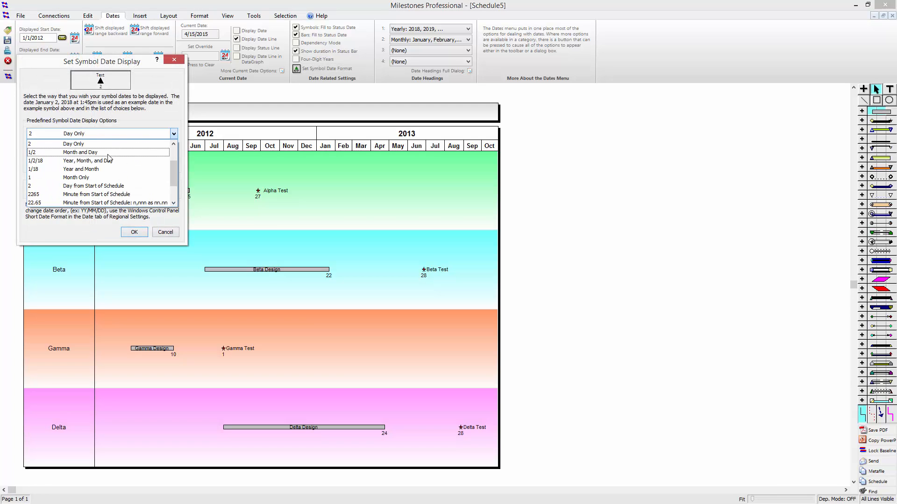
{"action": "left_click", "coordinate": [107, 153]}
{"action": "left_click", "coordinate": [136, 233]}
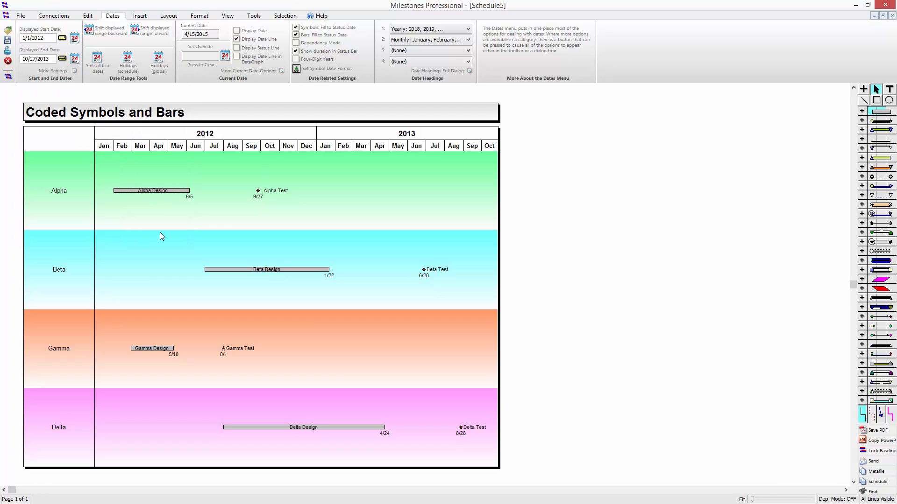